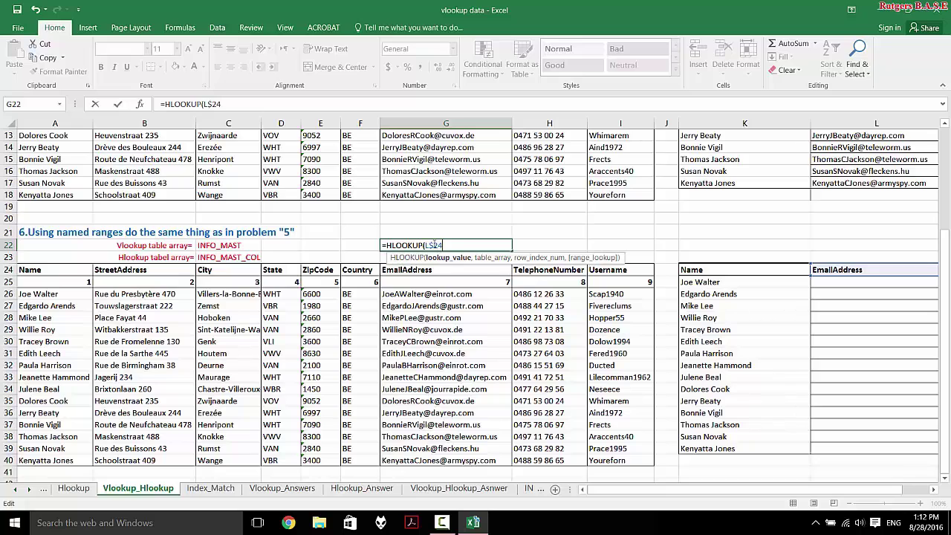
Complete the HLOOKUP formula in G22 with the table range $A$24:$I$25, row index 2 and exact match 0.
text(,)
drag(31, 265, 614, 278)
key(F4)
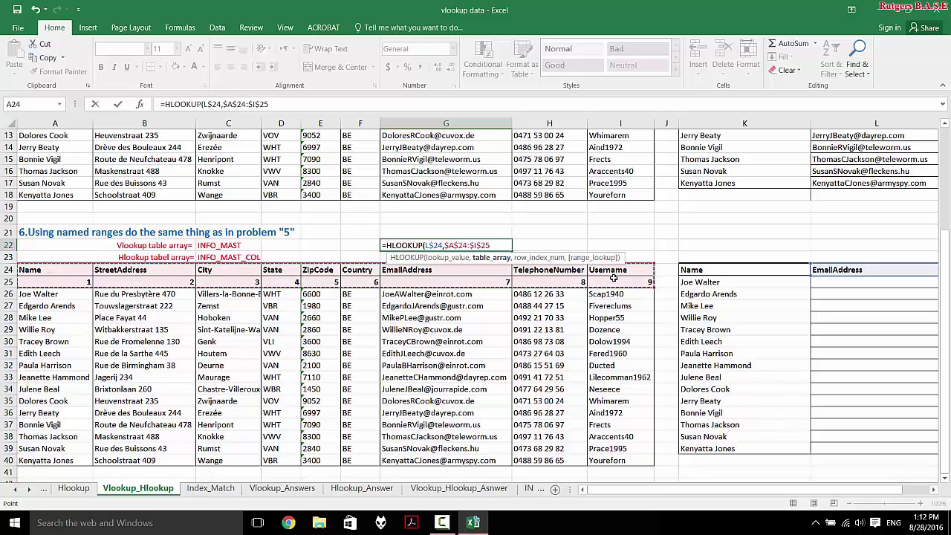
text(,2)
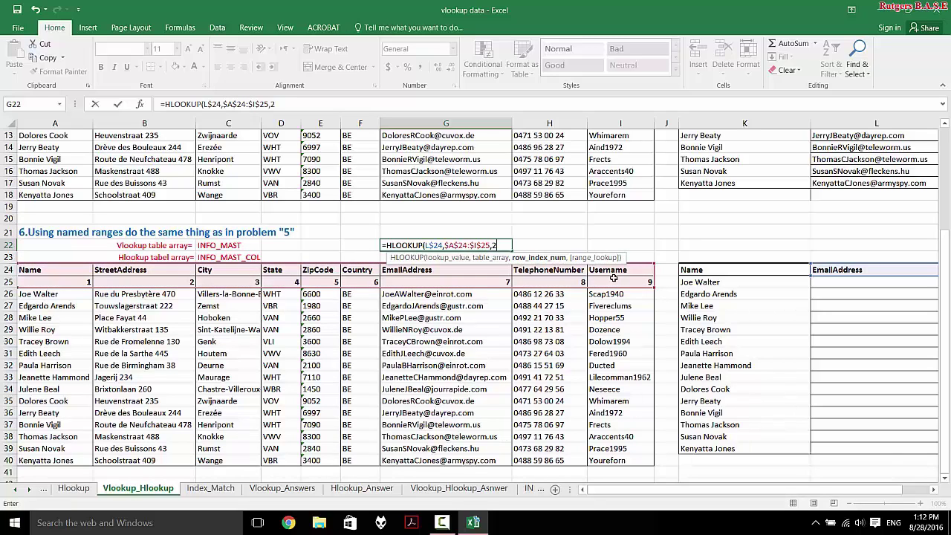
text(,0)
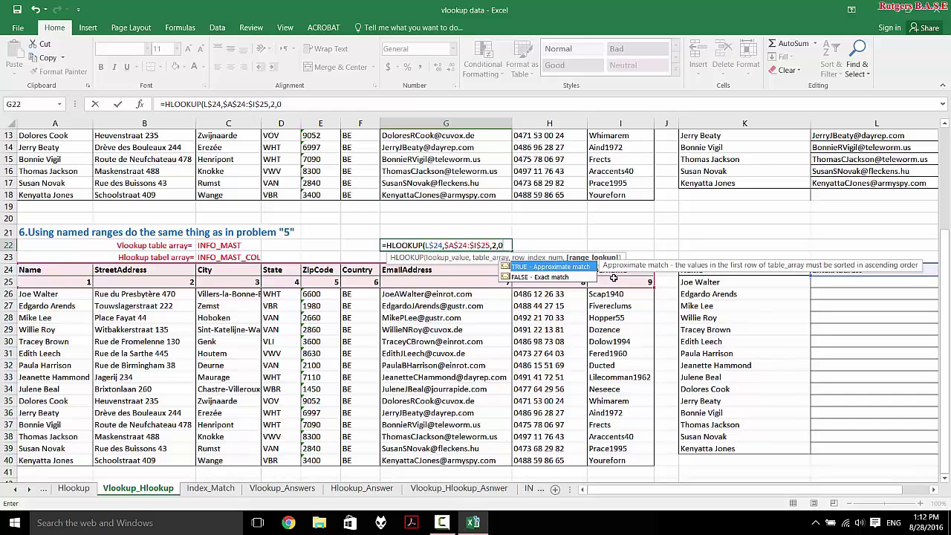
text())
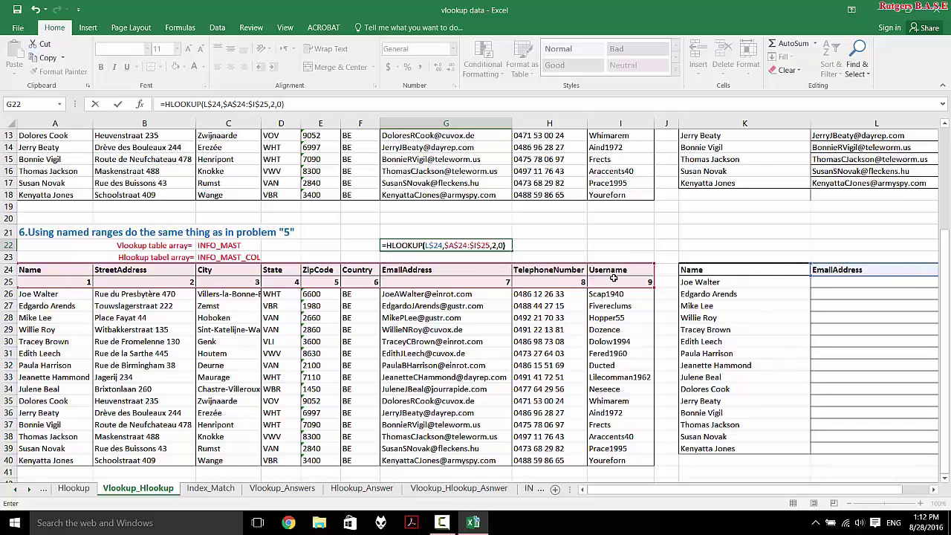
key(Return)
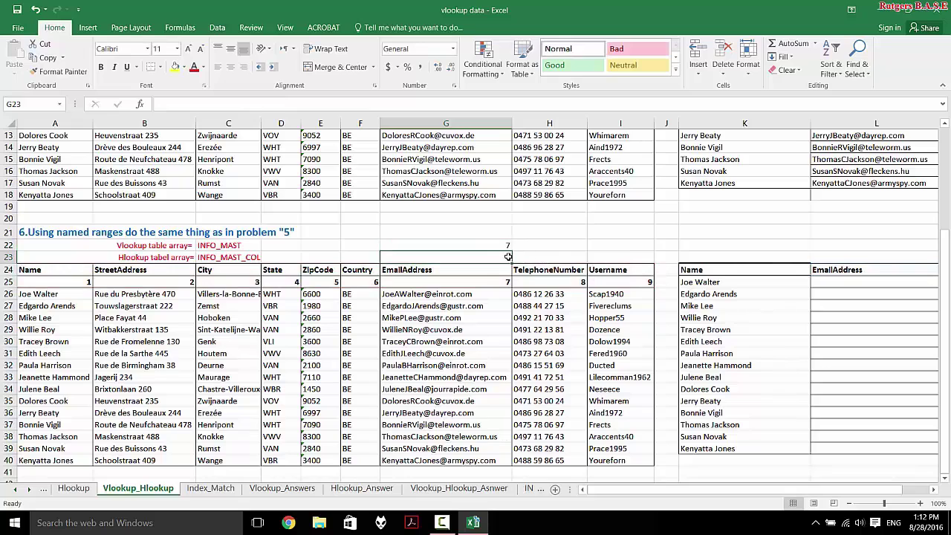
Check the trial HLOOKUP in G22 against the EmailAddress column, and clear the formula from the cell.
click(459, 269)
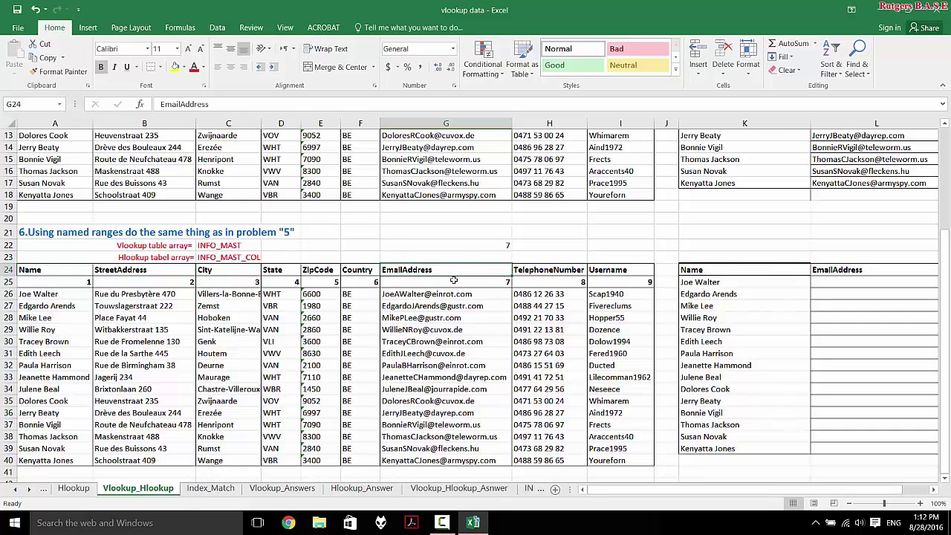
click(492, 245)
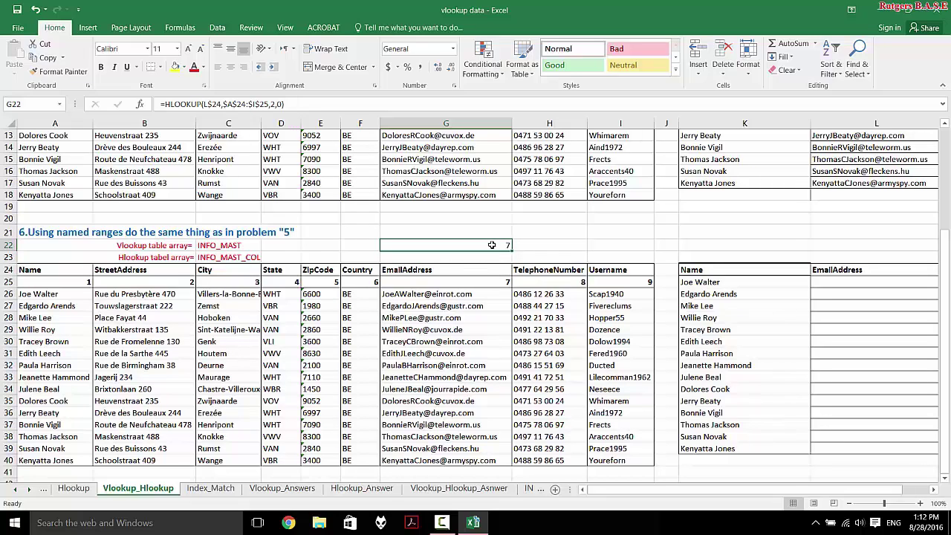
double_click(492, 246)
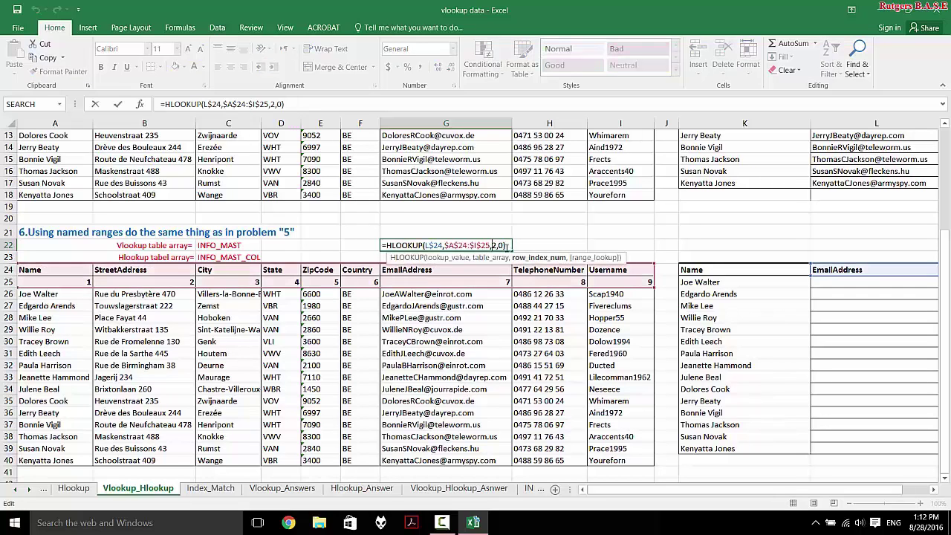
drag(506, 246, 360, 243)
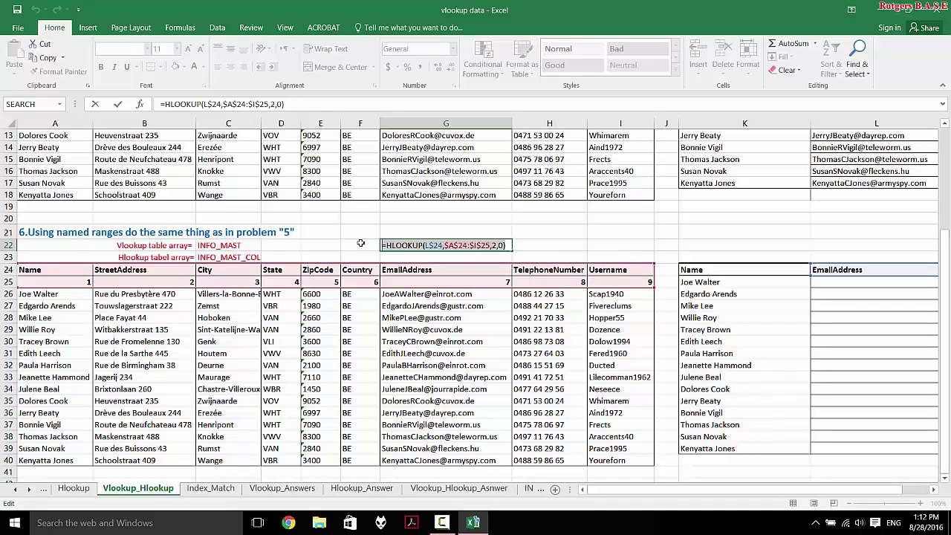
key(Delete)
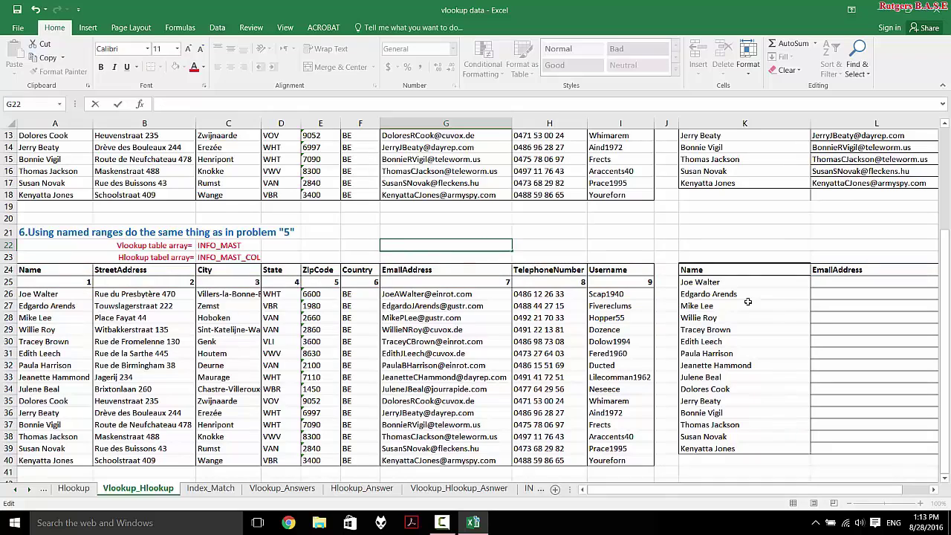
click(837, 279)
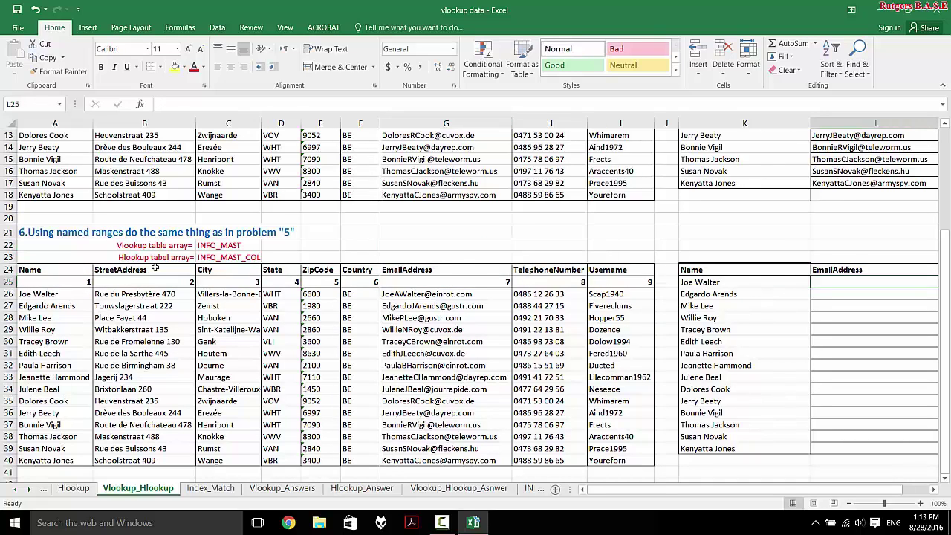
Name the data rows A26:I40 INFO_MAST, and reselect the range to check its name.
click(22, 294)
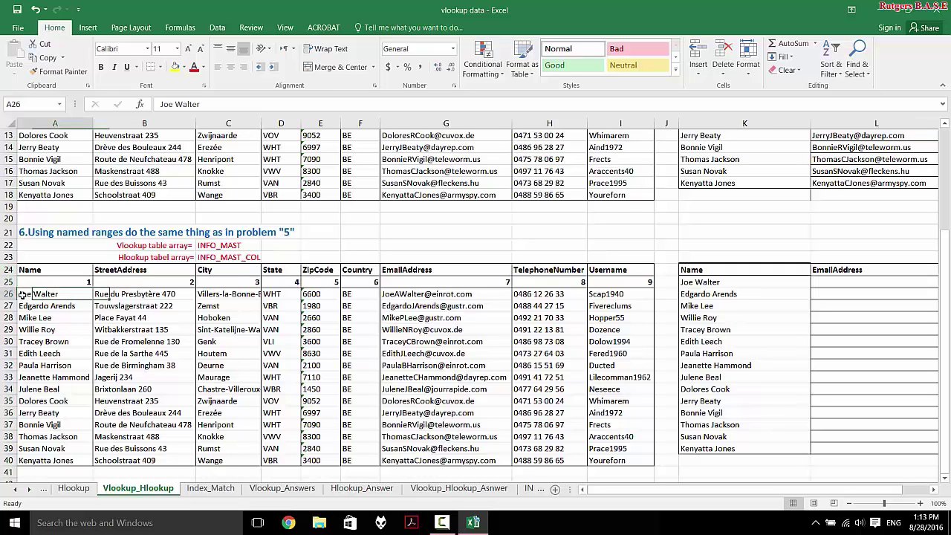
drag(23, 294, 572, 460)
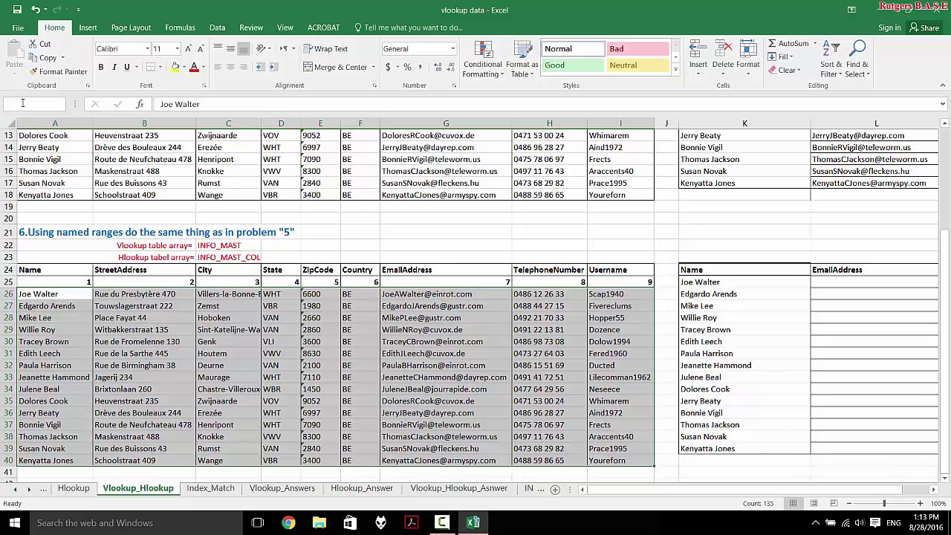
click(22, 104)
key(BackSpace)
text(INFO_Mas)
key(BackSpace)
key(BackSpace)
text(AST)
key(Return)
click(250, 402)
drag(56, 295, 661, 473)
click(147, 303)
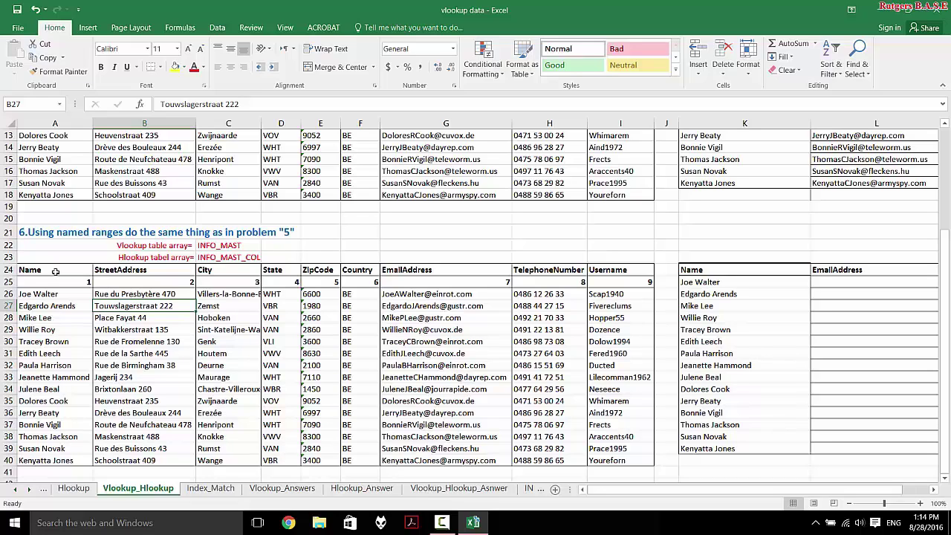
Name the header and column-number rows A24:I25 INFO_MAST_COL, and reselect them to check the name.
drag(56, 272, 632, 283)
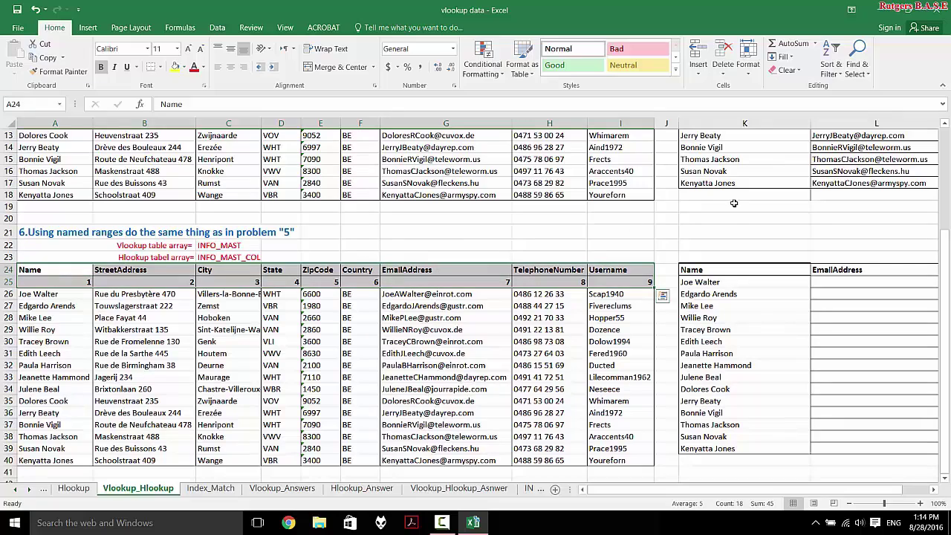
click(34, 103)
text(iinfo)
key(BackSpace)
key(BackSpace)
key(BackSpace)
key(BackSpace)
text(INFO)
text(_MAS)
text(T)
text(_COL)
key(Return)
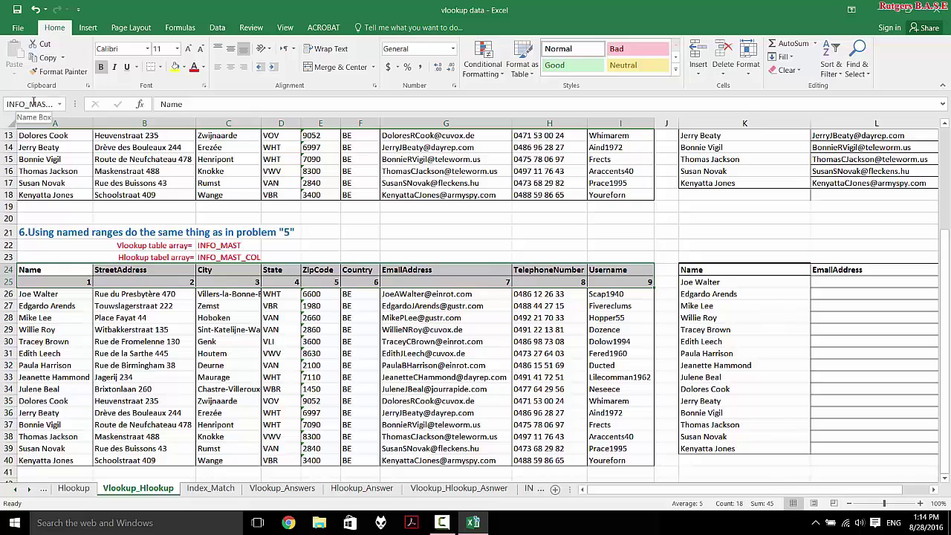
click(125, 340)
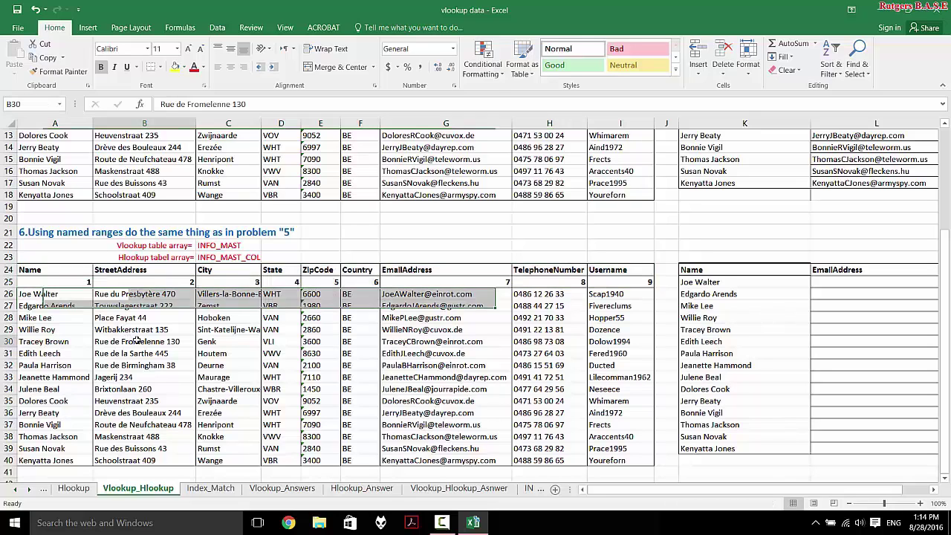
drag(35, 270, 610, 285)
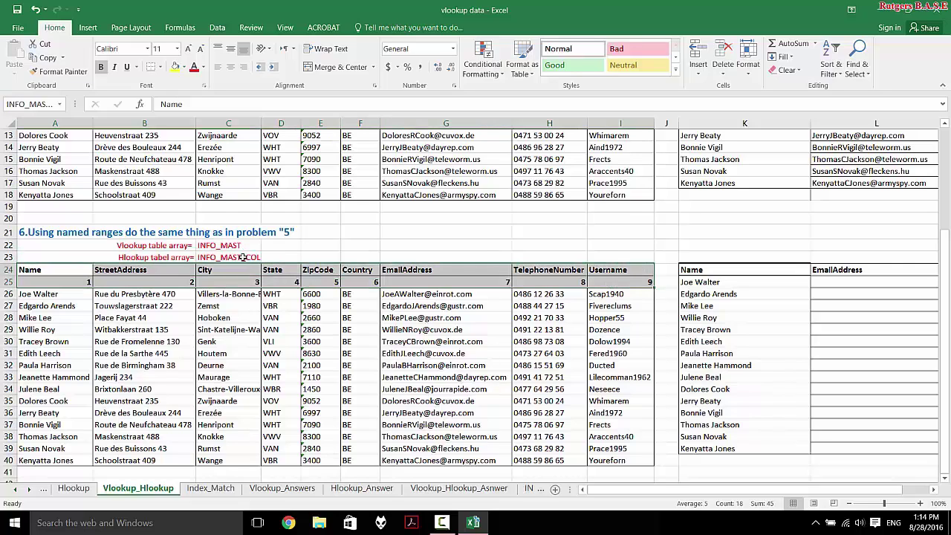
click(616, 342)
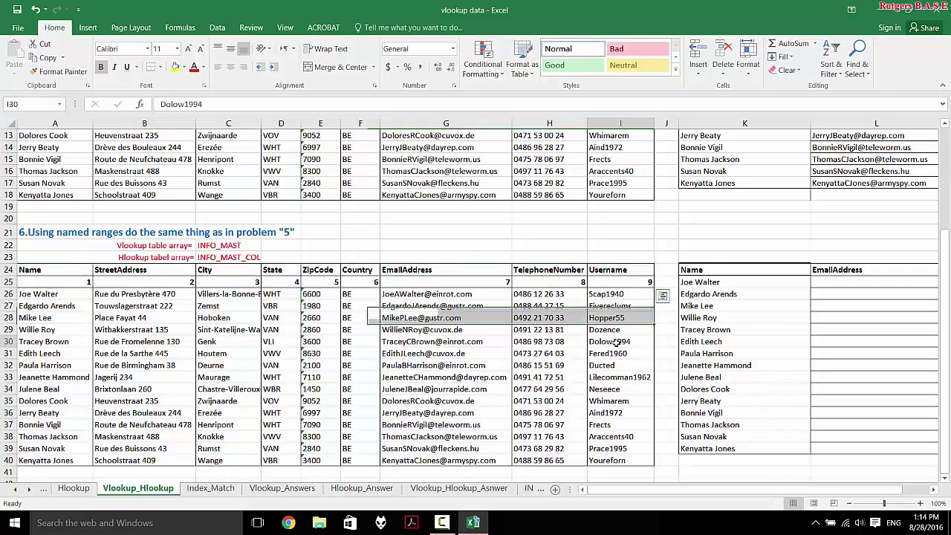
Start a VLOOKUP formula in L25 with lookup value $K25 and the named range INFO_MAST as its table array.
right_click(847, 489)
double_click(828, 281)
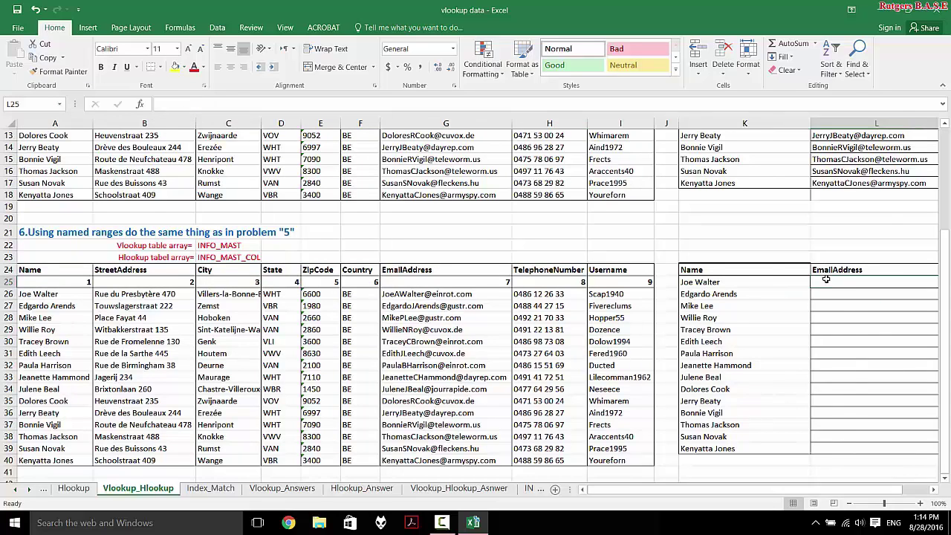
text(=VLOOKUP()
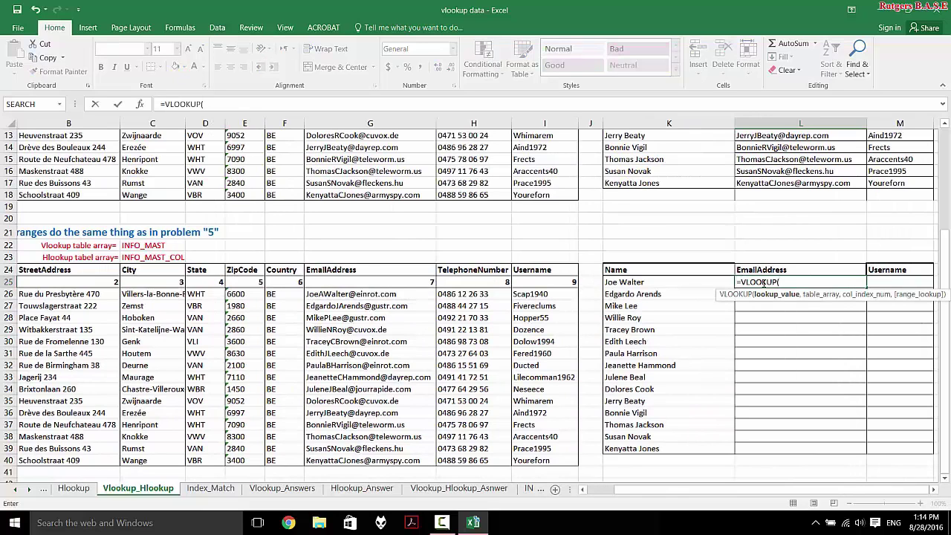
click(691, 282)
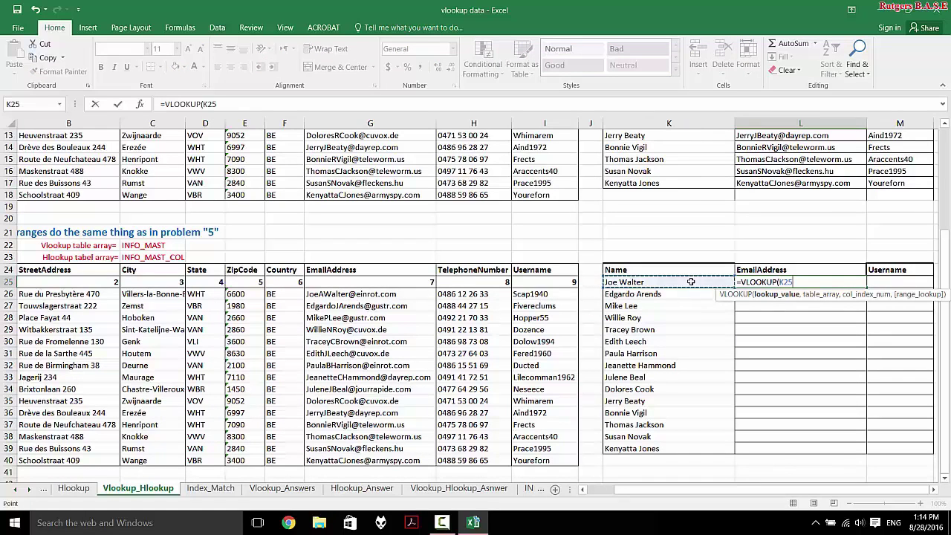
click(778, 282)
text($K25,)
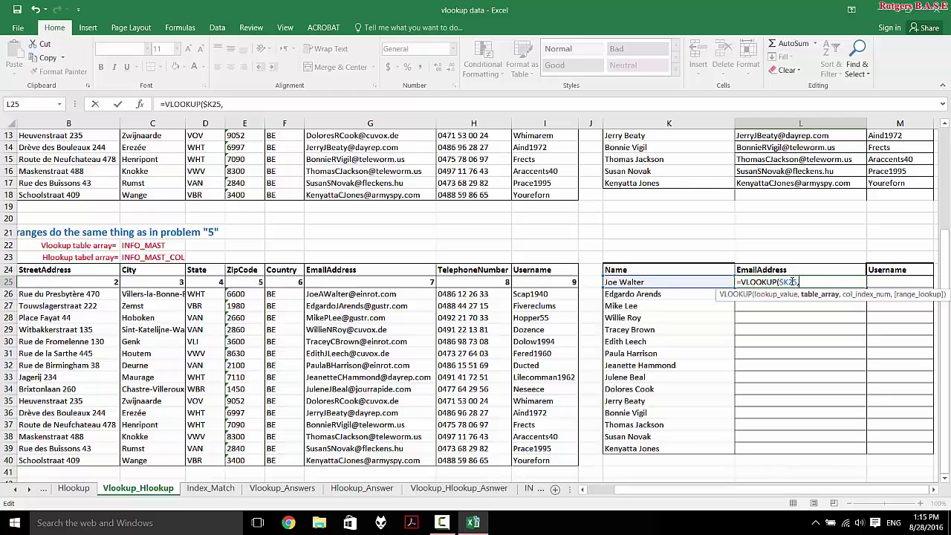
text(INFO)
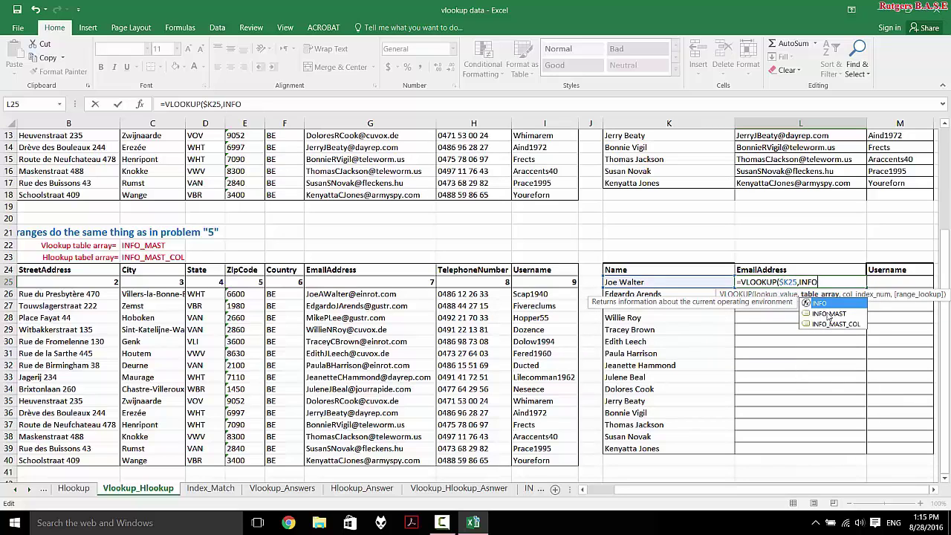
double_click(828, 314)
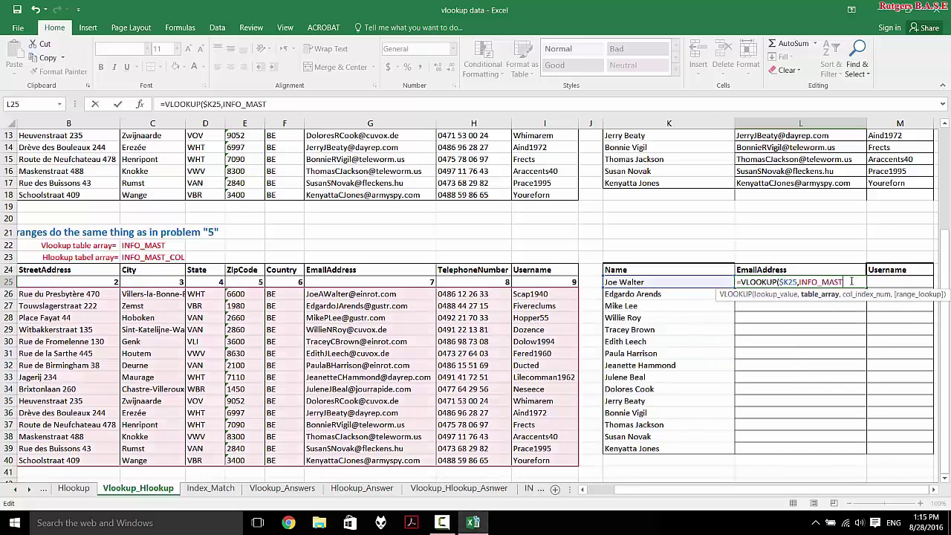
text(,)
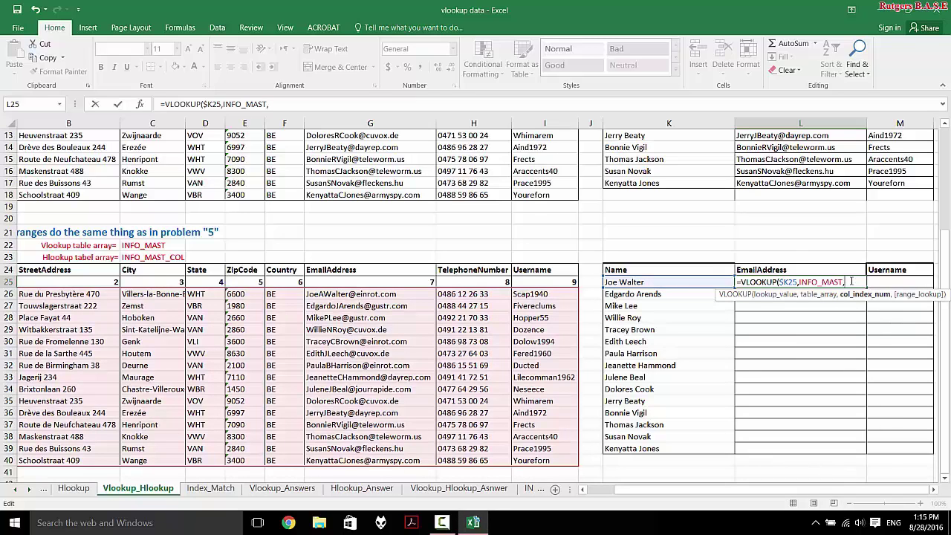
Nest an HLOOKUP as the column index in L25's formula, with lookup value L$24 and named range INFO_MAST_COL as its table array.
text(hl)
key(Tab)
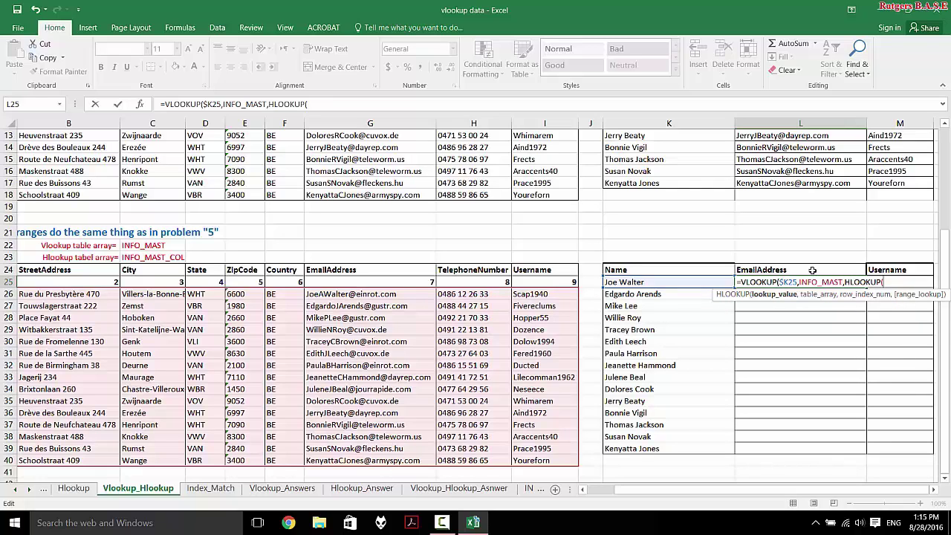
click(813, 269)
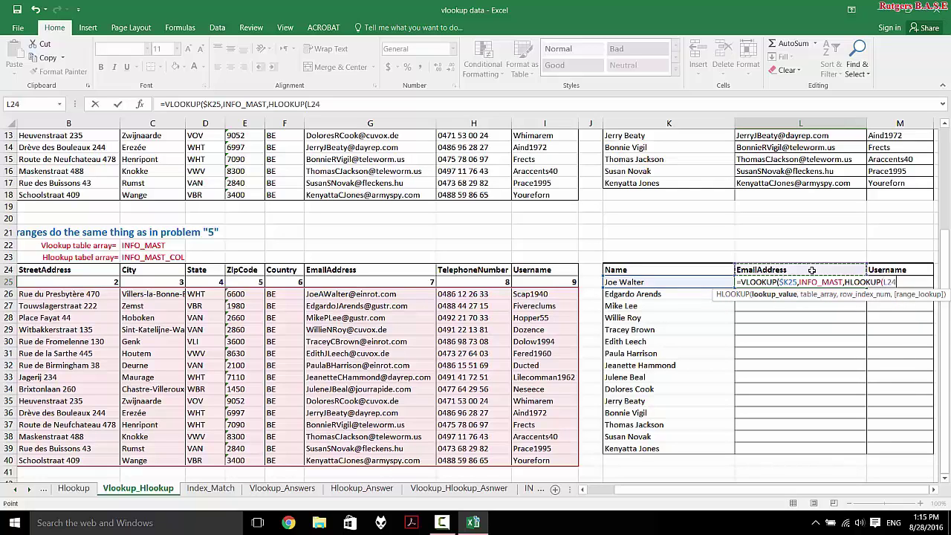
click(885, 283)
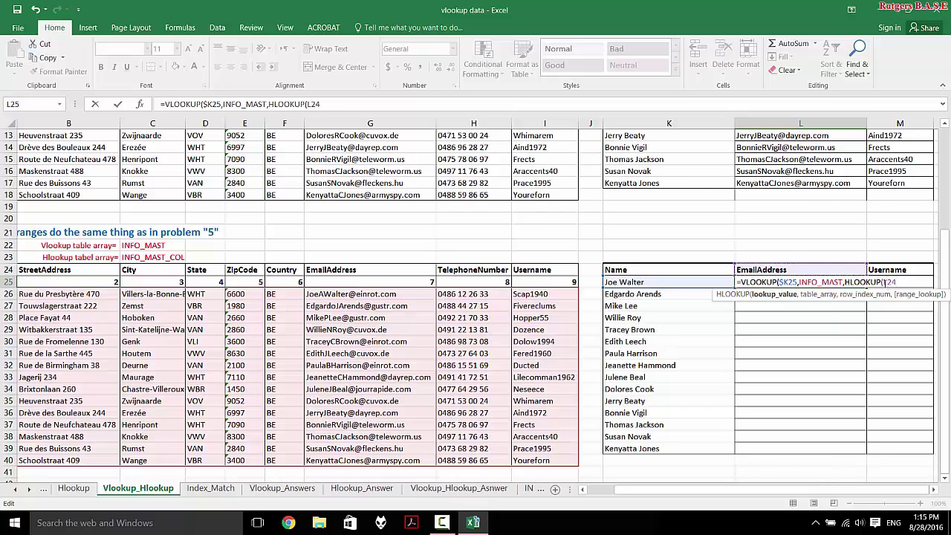
text($24,)
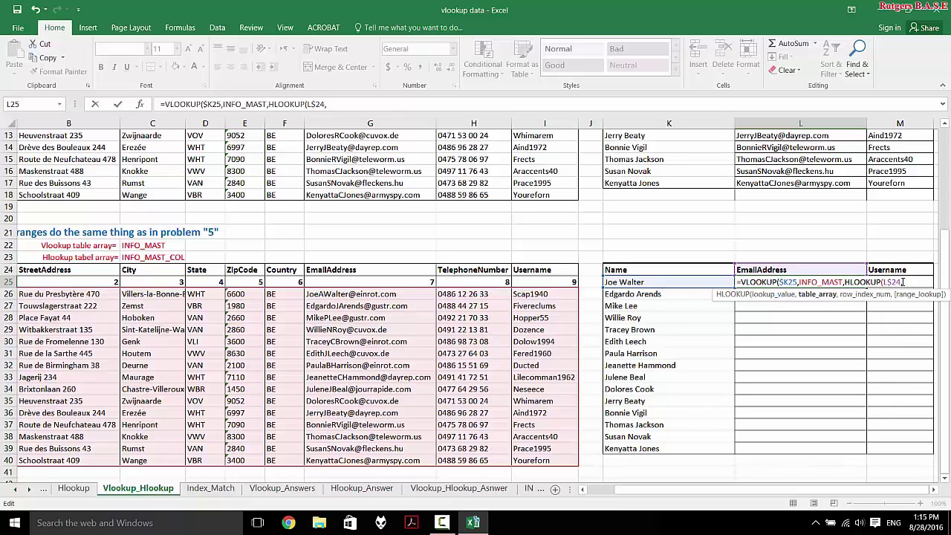
text(M)
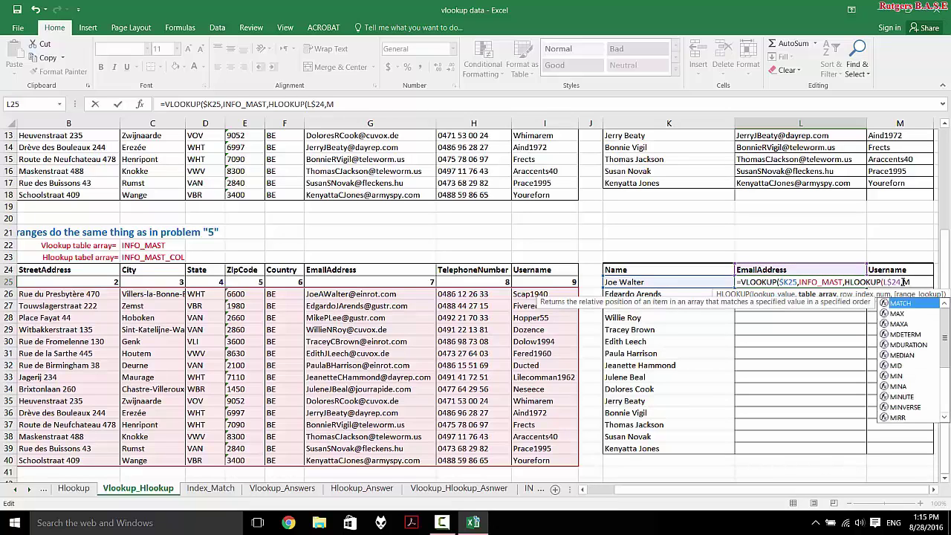
key(BackSpace)
text(IN)
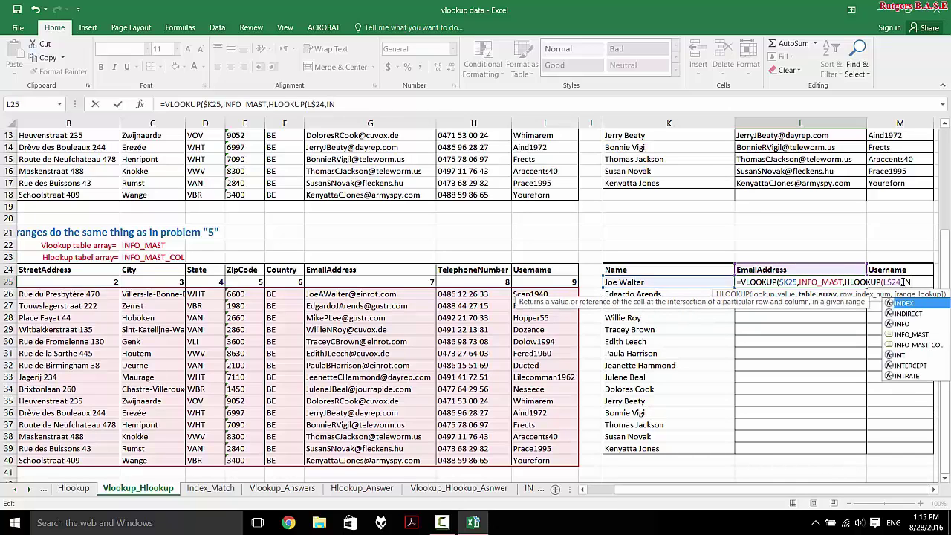
text(FO)
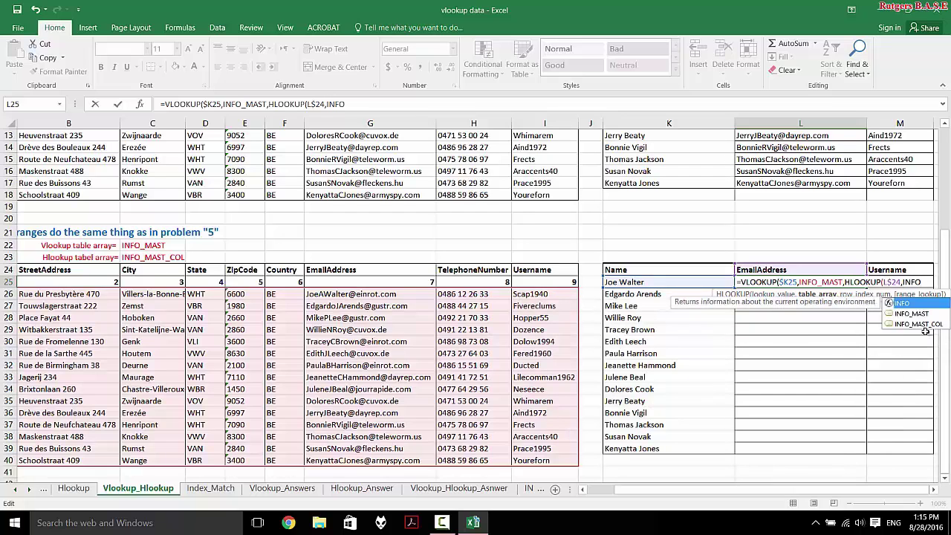
double_click(921, 325)
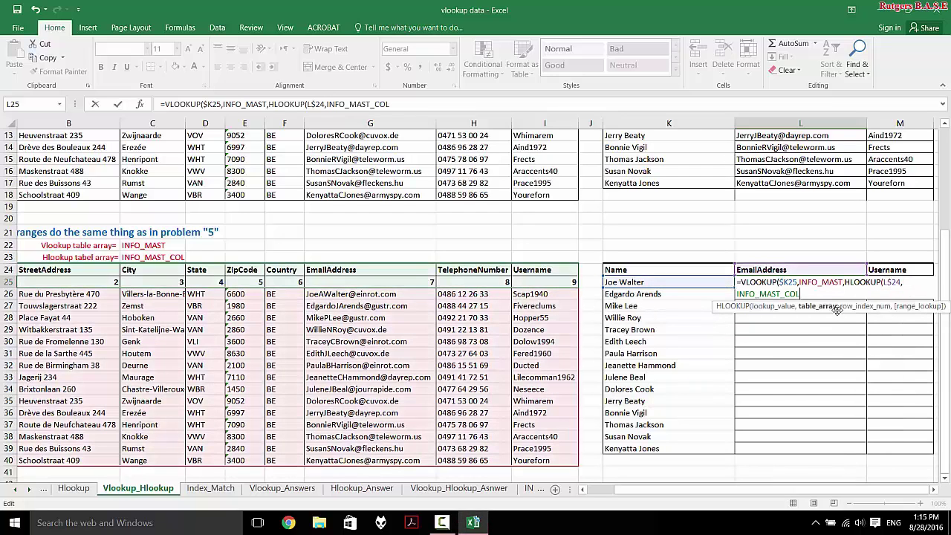
Complete the L25 formula with HLOOKUP row index 2 and 0 for exact match in both the HLOOKUP and the VLOOKUP.
text(,)
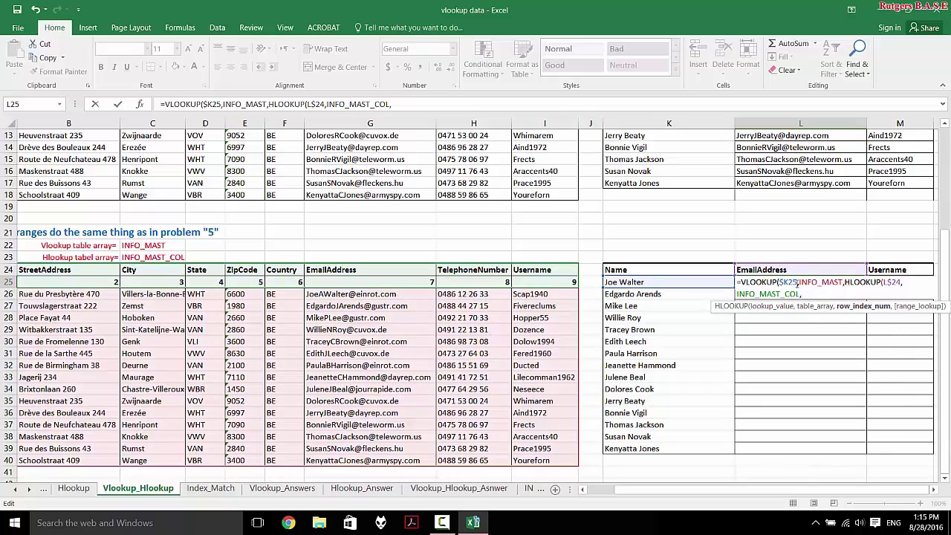
text(2)
text(,0)
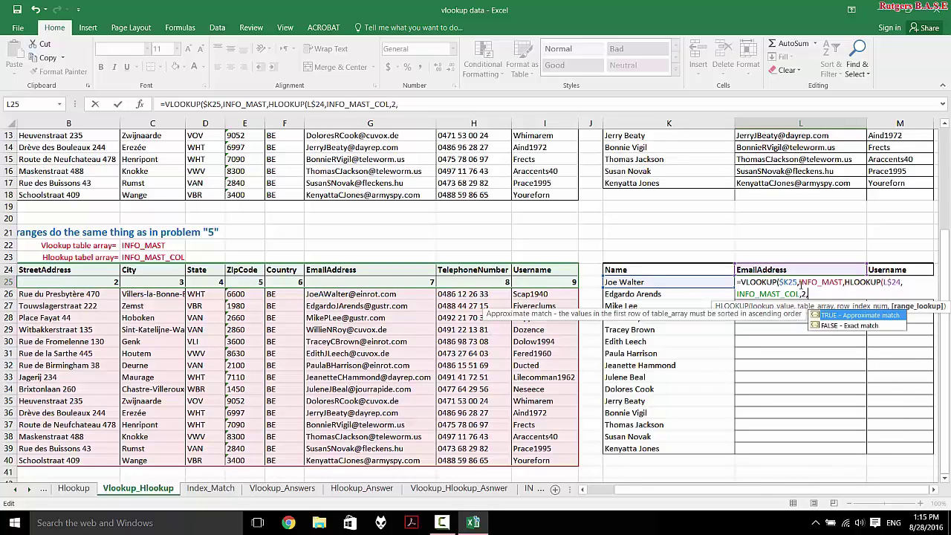
text())
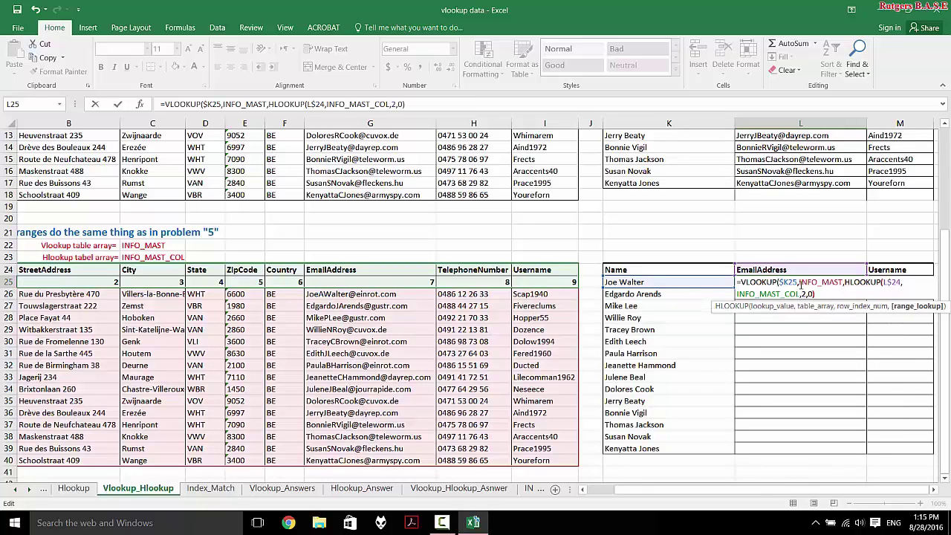
text(,)
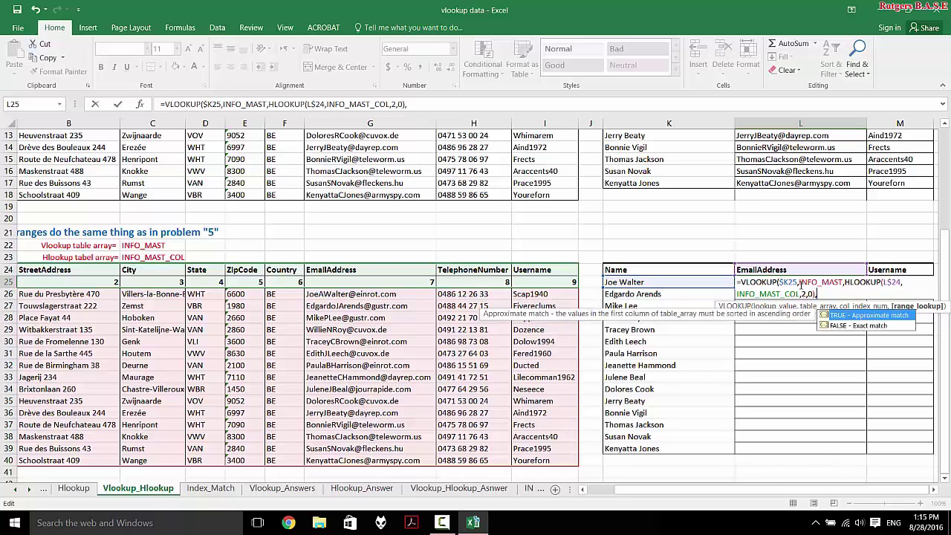
text(0)
key(Return)
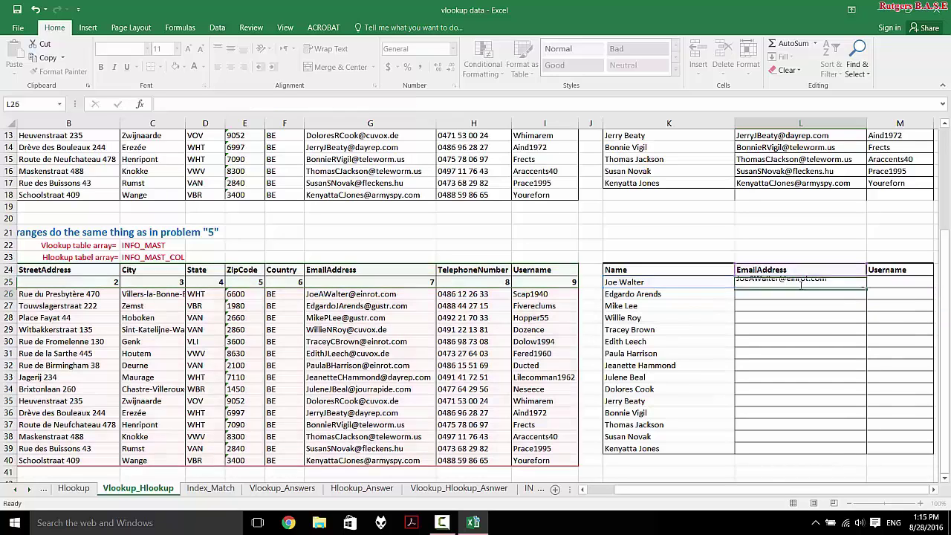
Fill the L25 formula down through L39, and check the problem 5 formula in L15 for comparison.
click(799, 286)
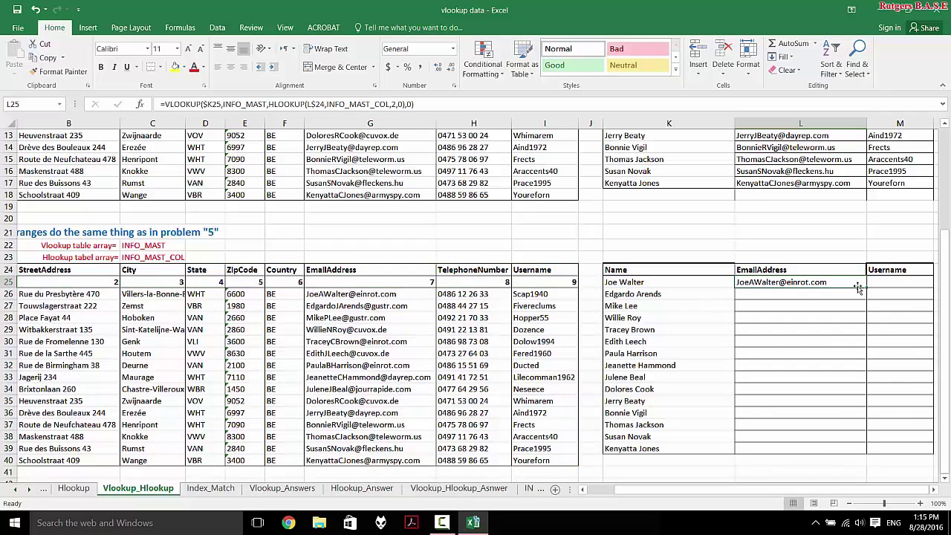
double_click(867, 287)
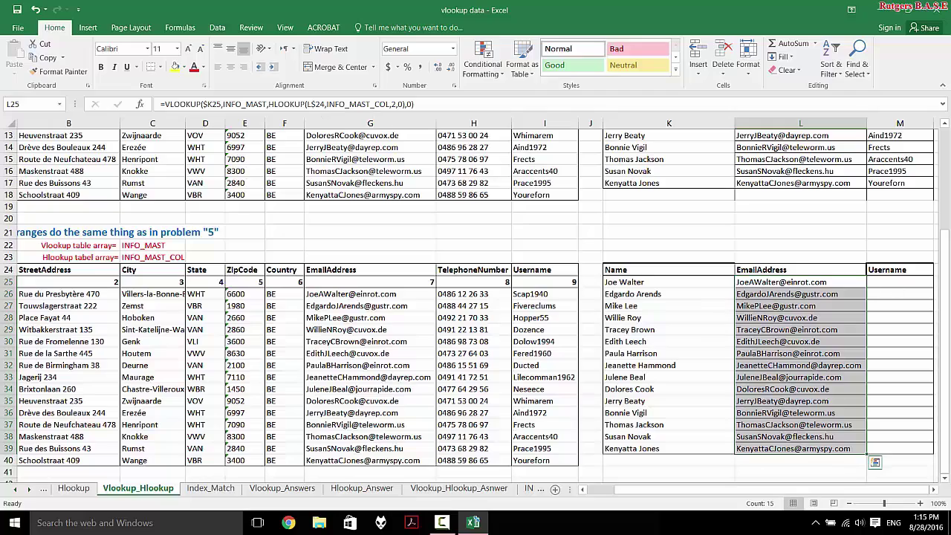
scroll(876, 297, up, 1)
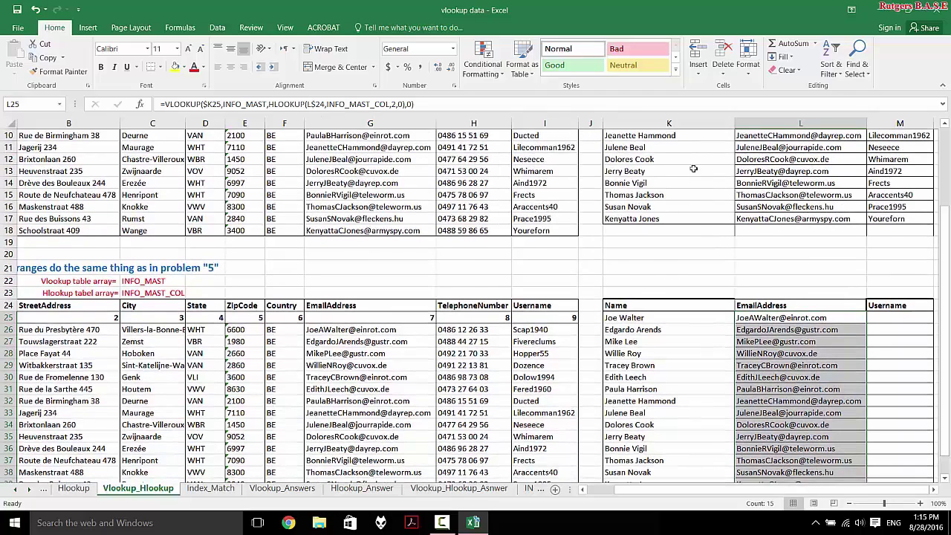
click(806, 194)
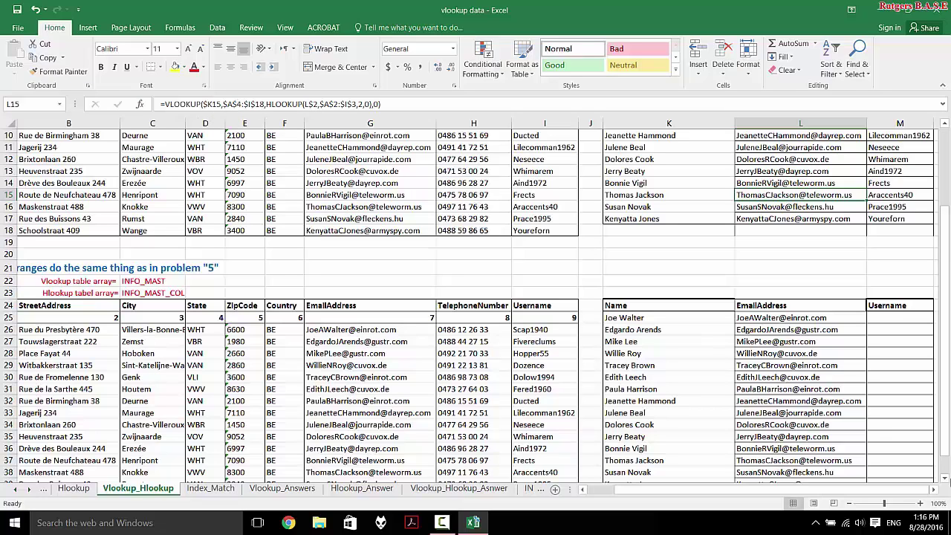
Start a VLOOKUP formula in M25 under Username with lookup value $K25 and the named range INFO_MAST as its table array.
drag(946, 396, 945, 427)
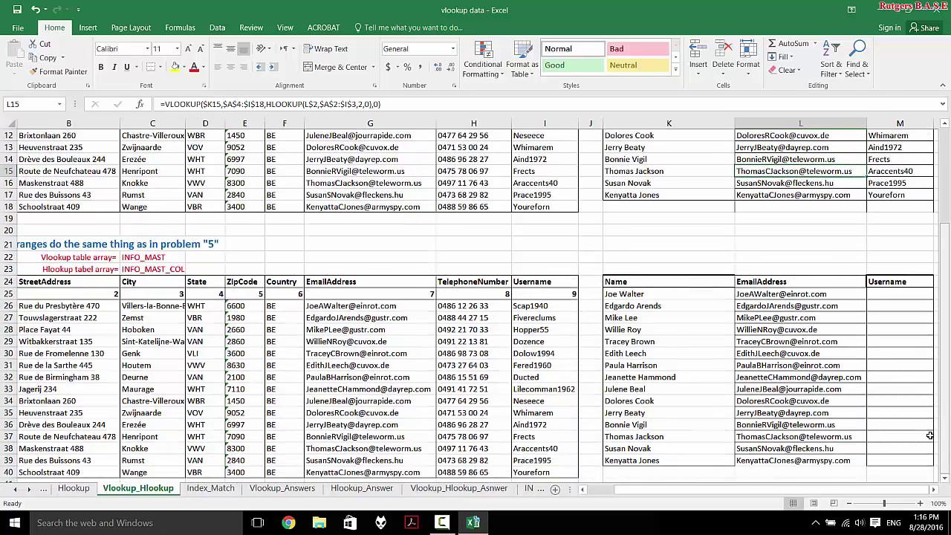
drag(858, 493, 873, 495)
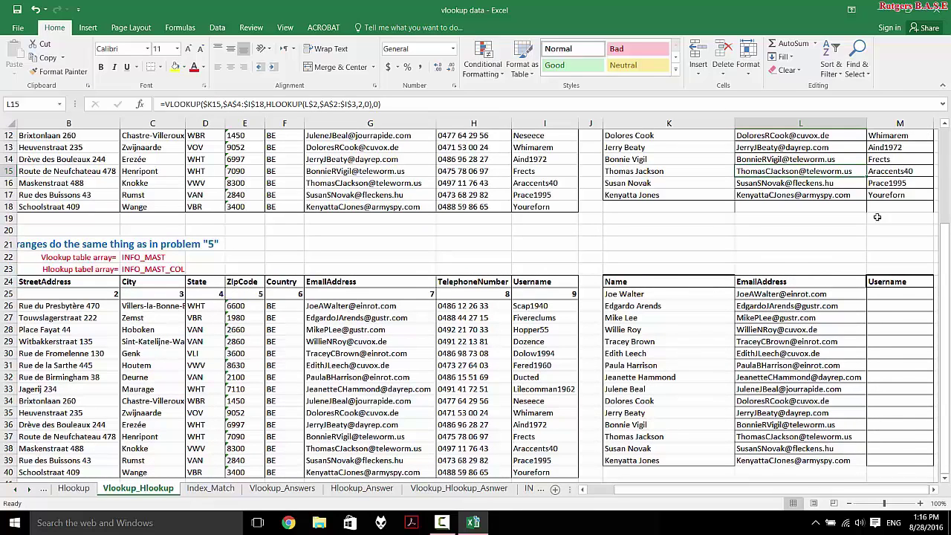
double_click(887, 293)
text(=)
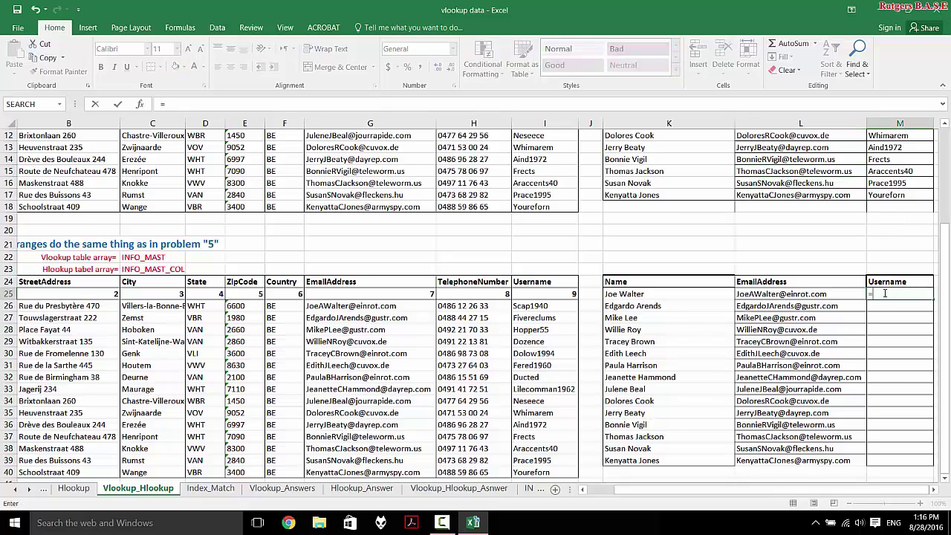
text(VLOOKUP()
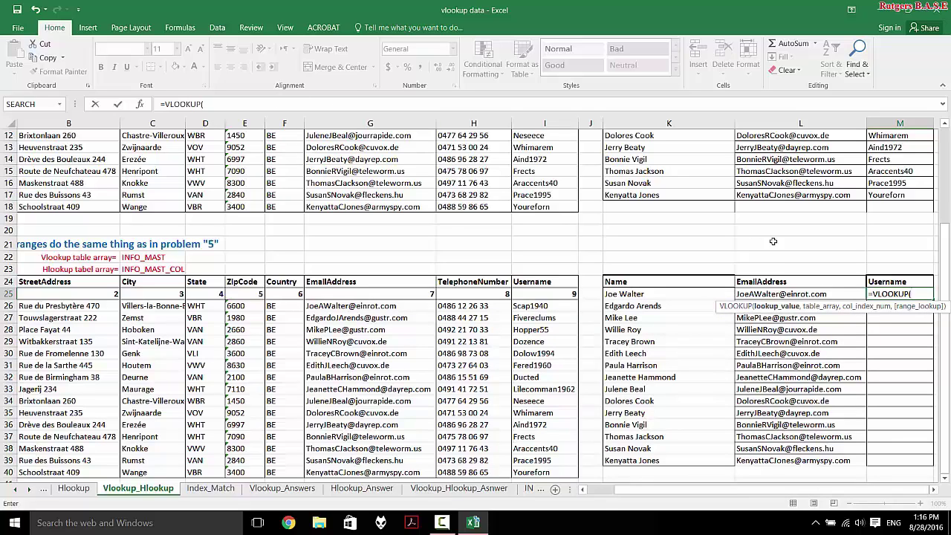
click(626, 294)
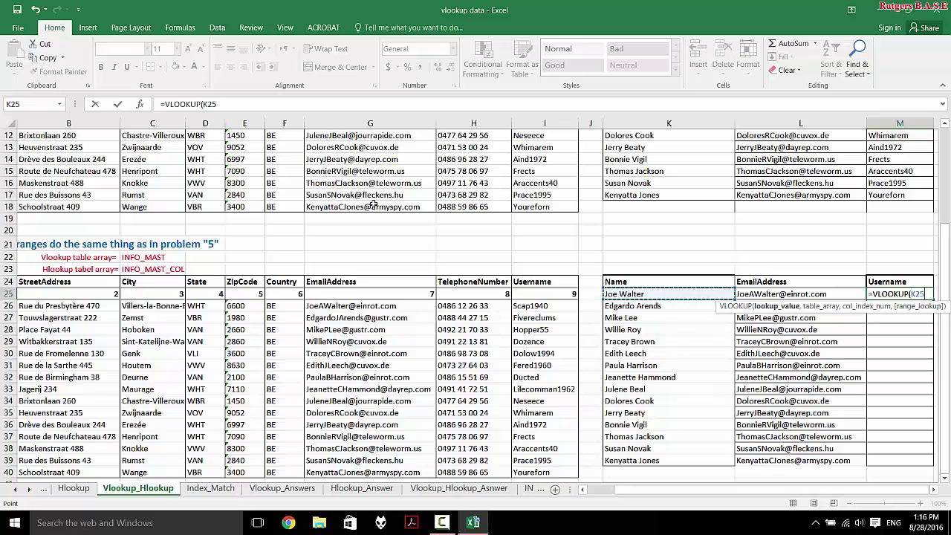
click(202, 104)
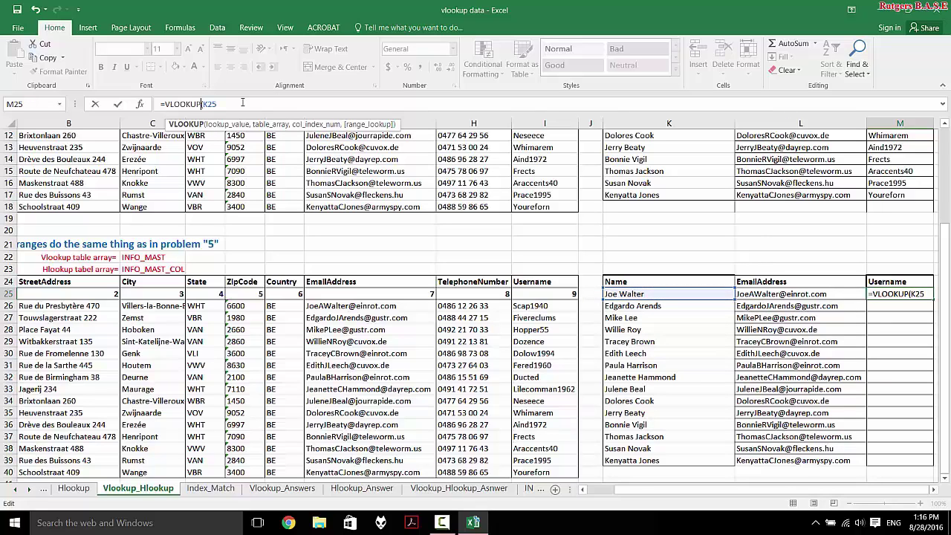
click(204, 104)
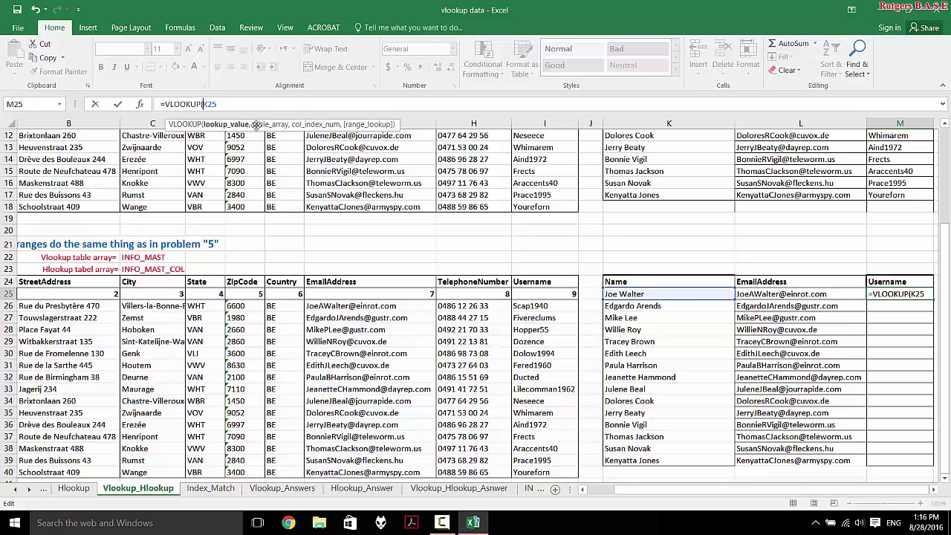
text($K25,)
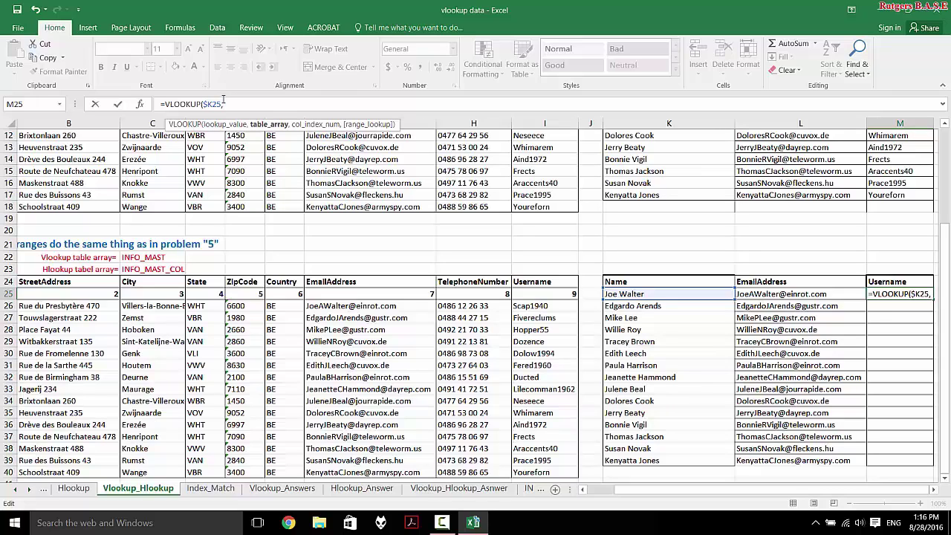
text(INFO)
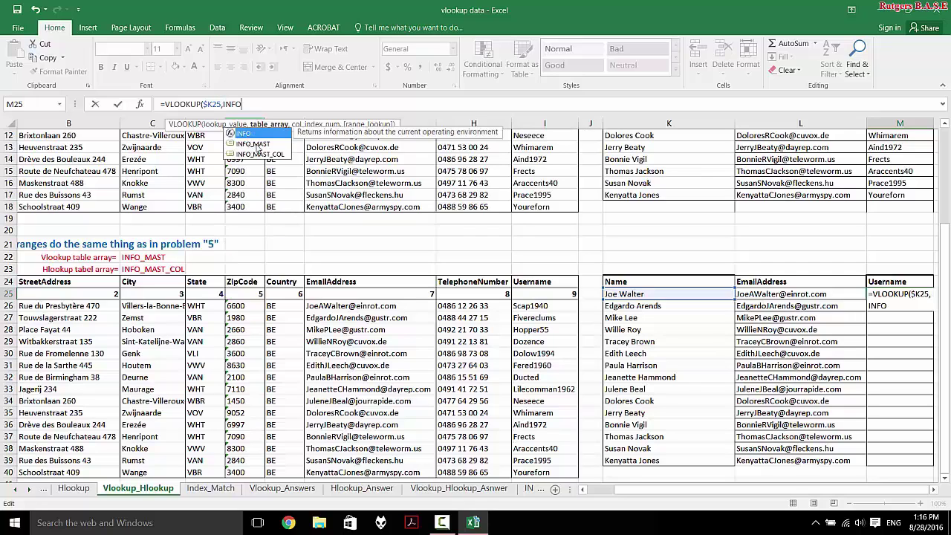
click(254, 144)
double_click(253, 144)
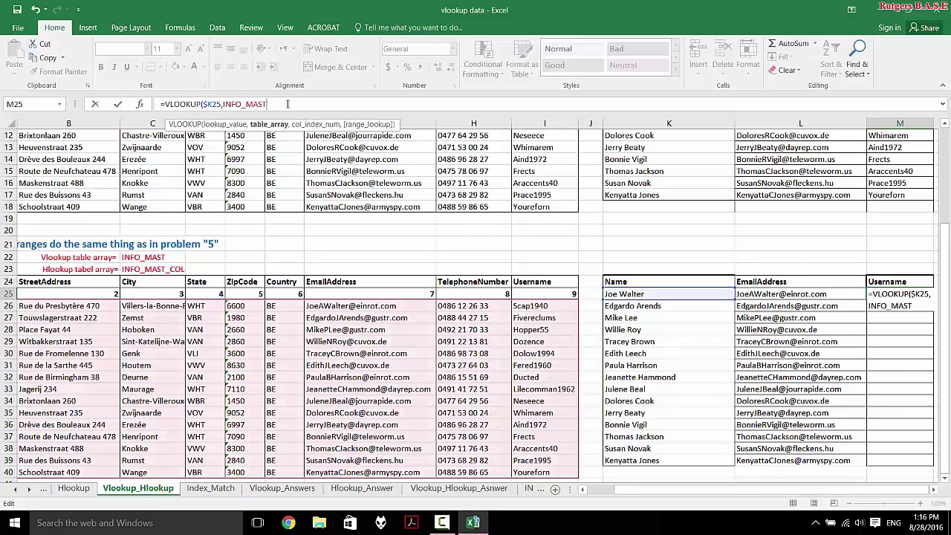
Nest an HLOOKUP as the column index in M25's formula, with lookup value M$24 and named range INFO_MAST_COL as its table array.
text(,HLOOKUP()
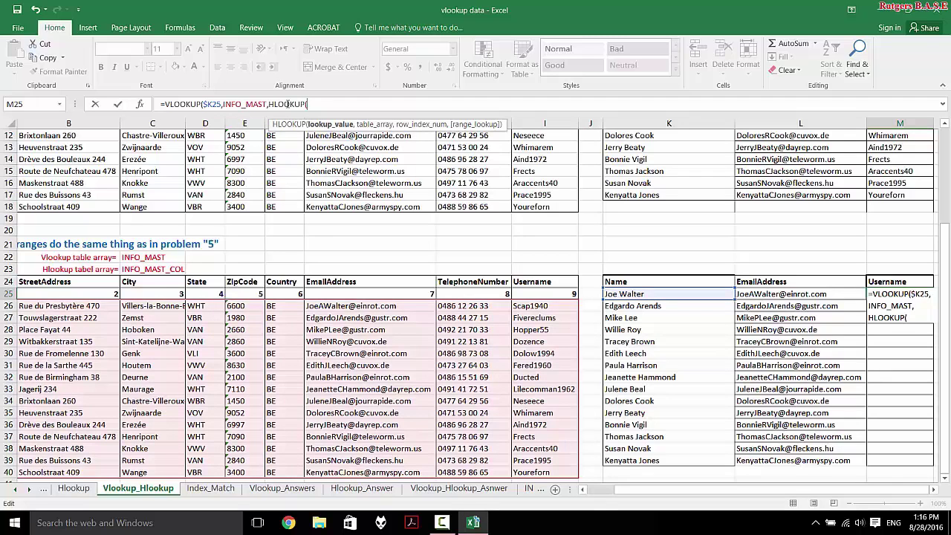
click(922, 294)
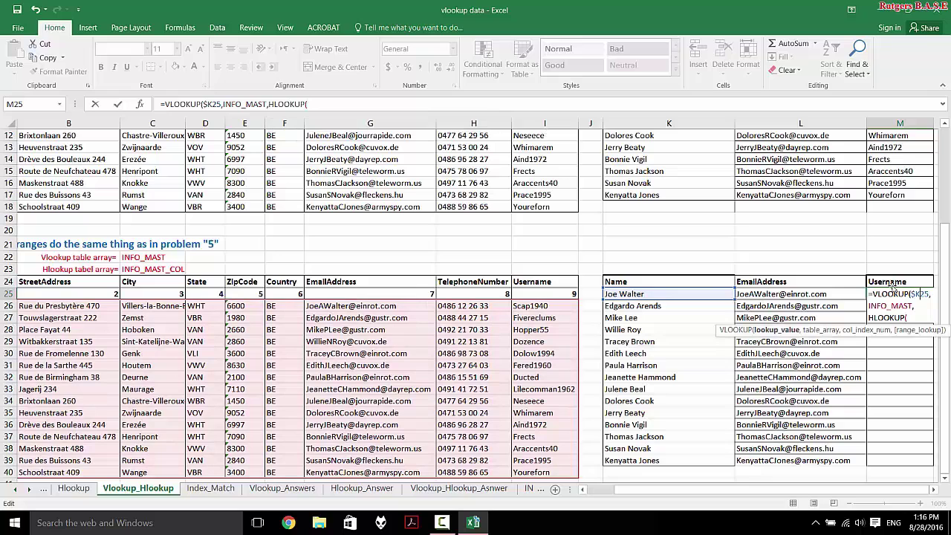
click(894, 286)
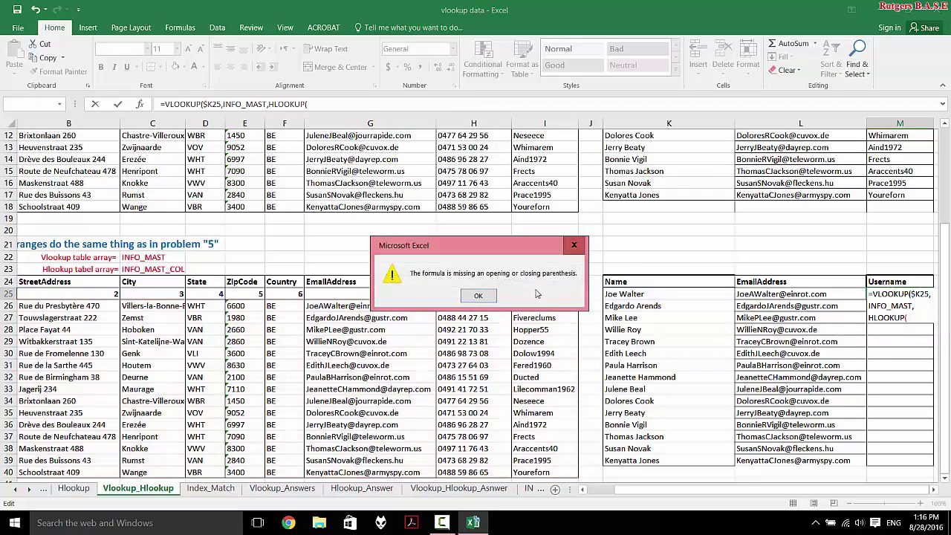
click(465, 293)
click(326, 105)
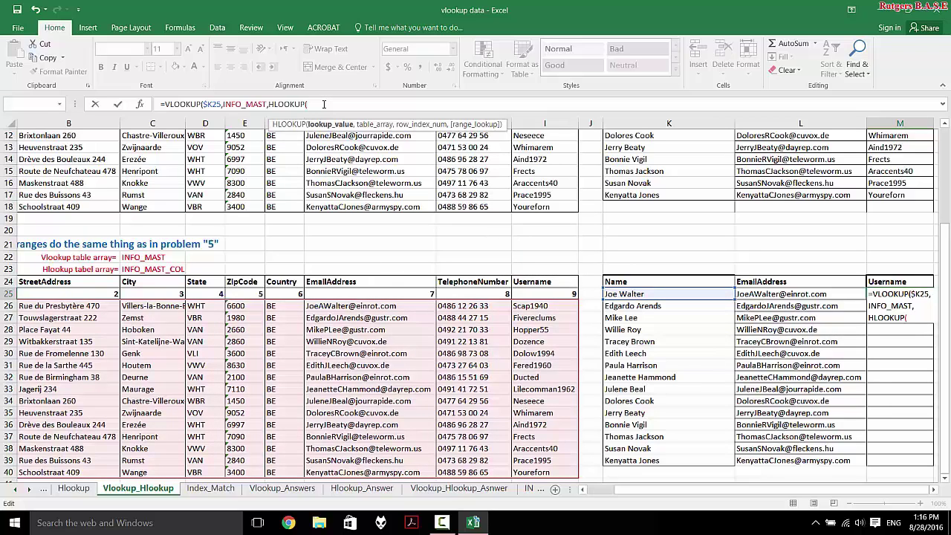
text(M)
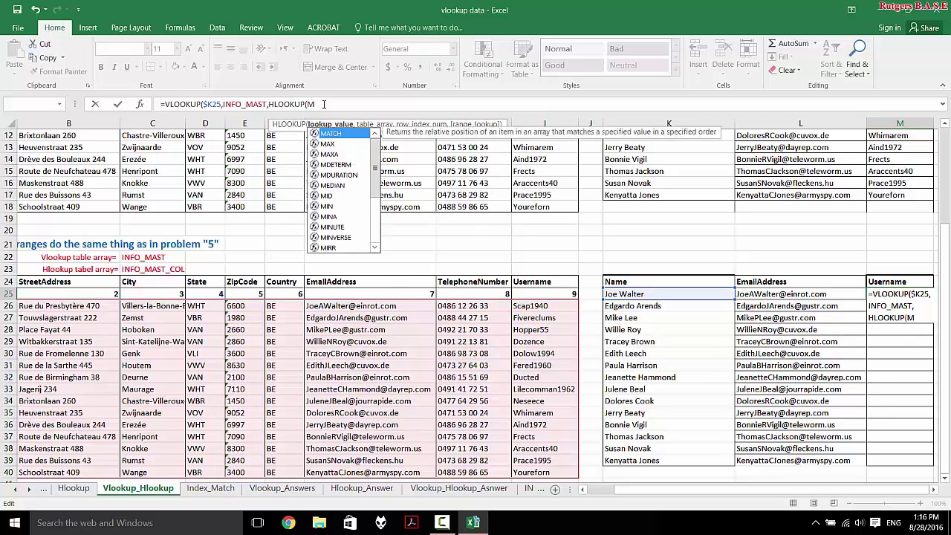
text($24)
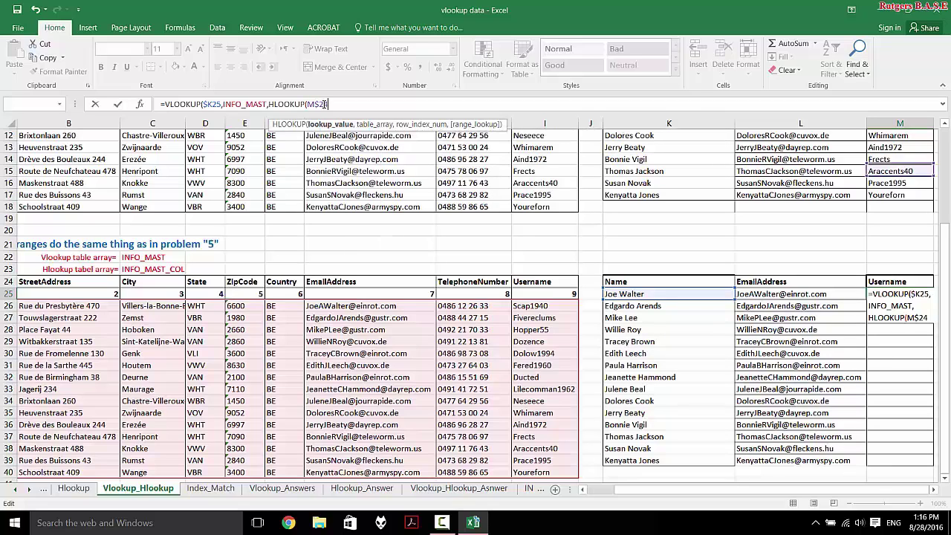
text(,)
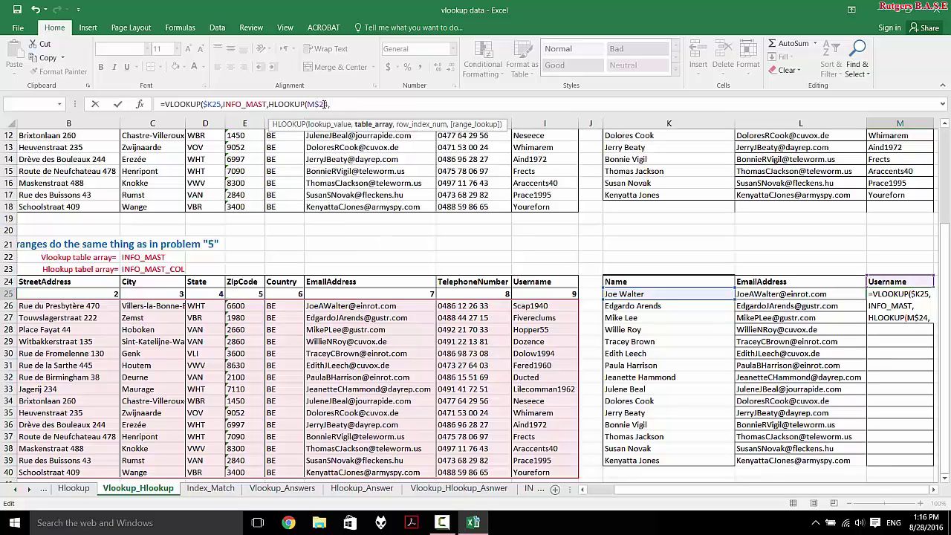
text(INFO)
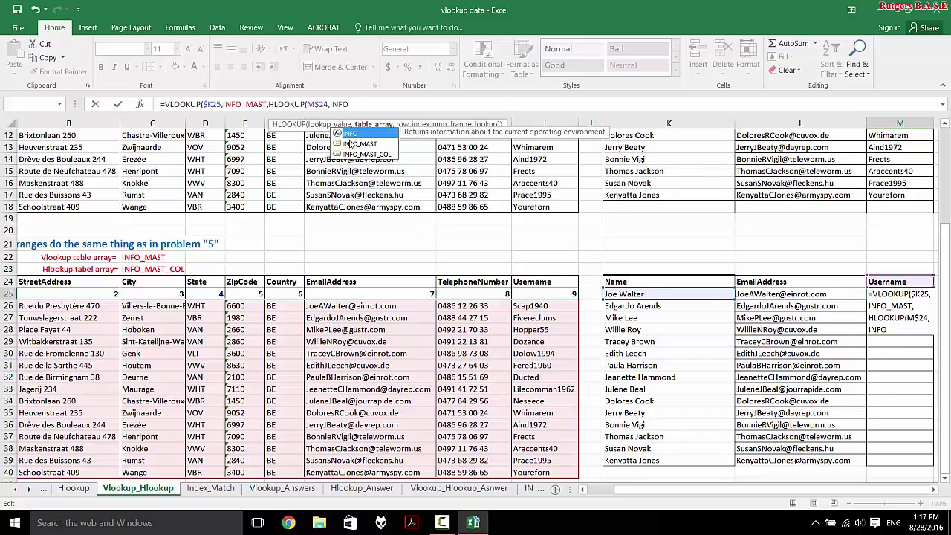
double_click(363, 144)
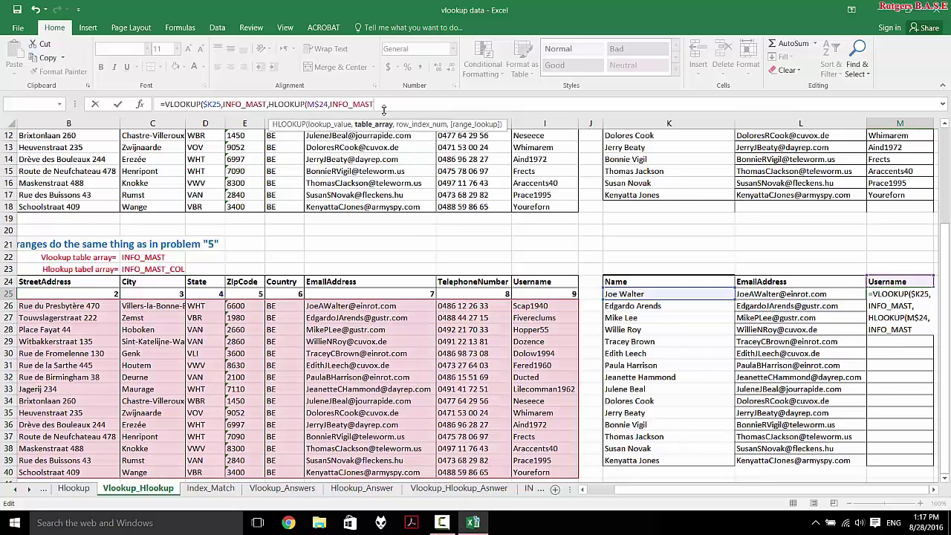
text(_COL)
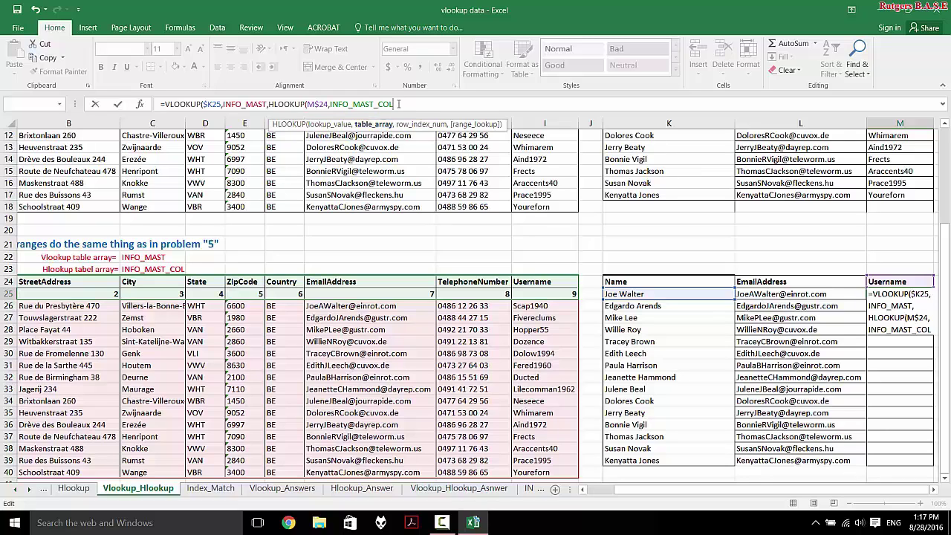
Complete the M25 formula with HLOOKUP row index 2 and 0 for exact match in both the HLOOKUP and the VLOOKUP.
text(,2,0)
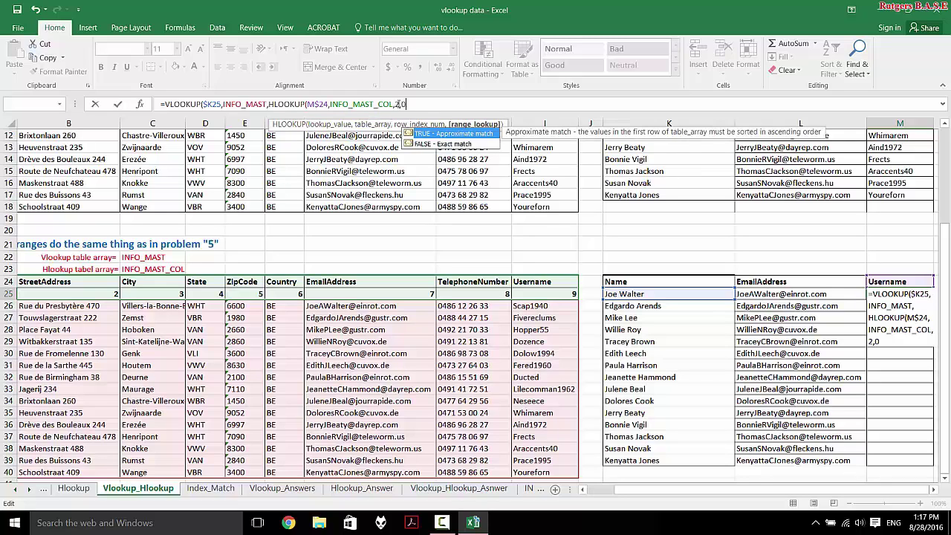
text())
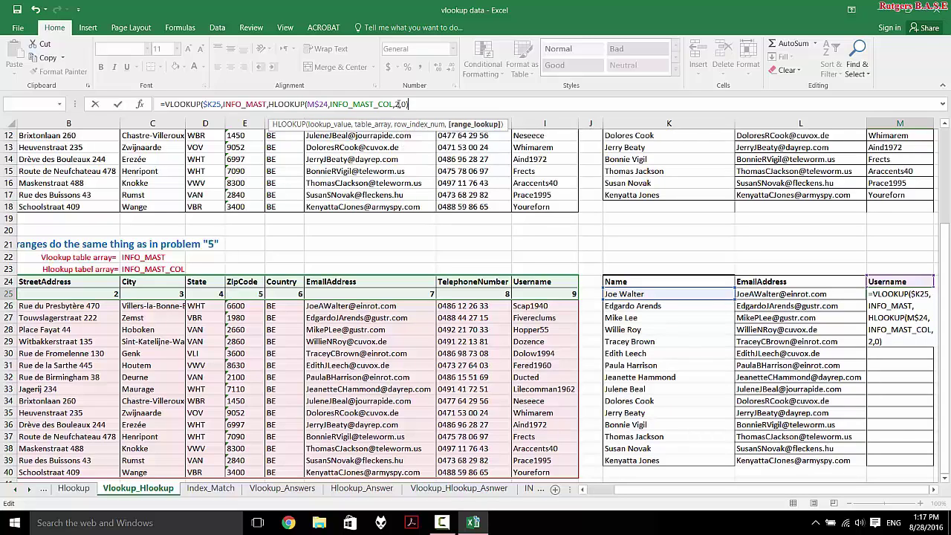
text(,)
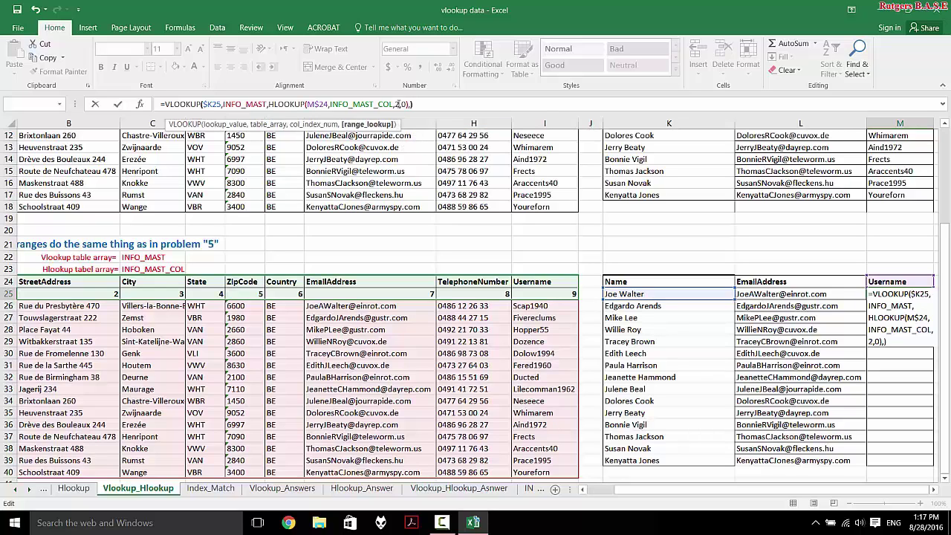
text(0)
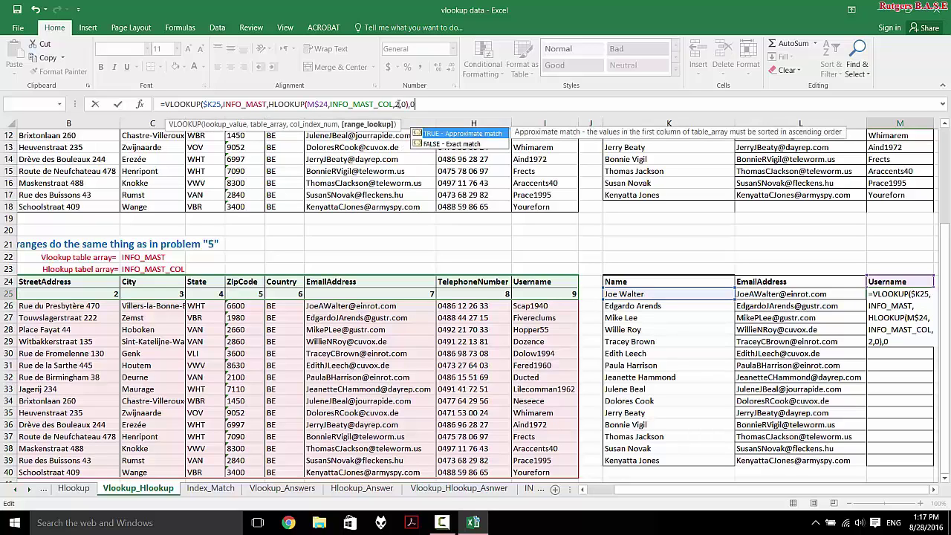
text())
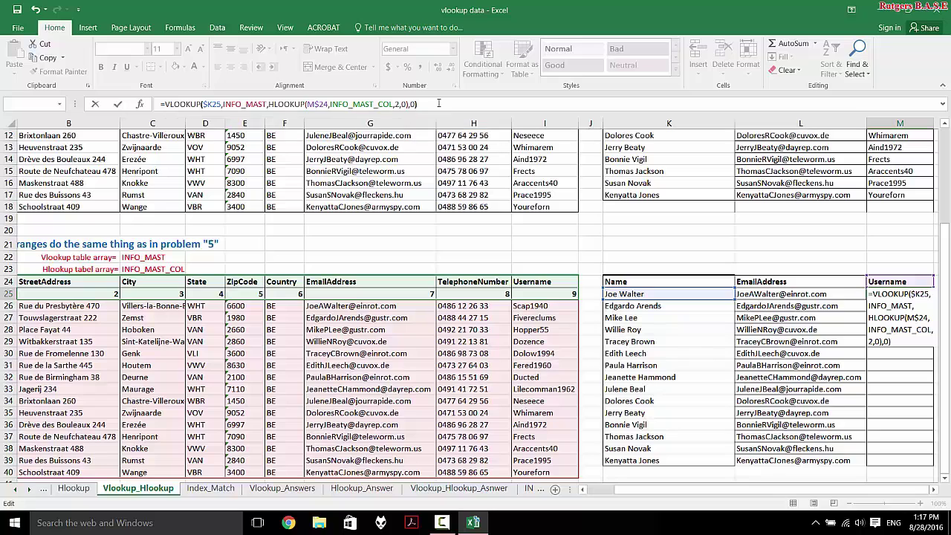
key(Return)
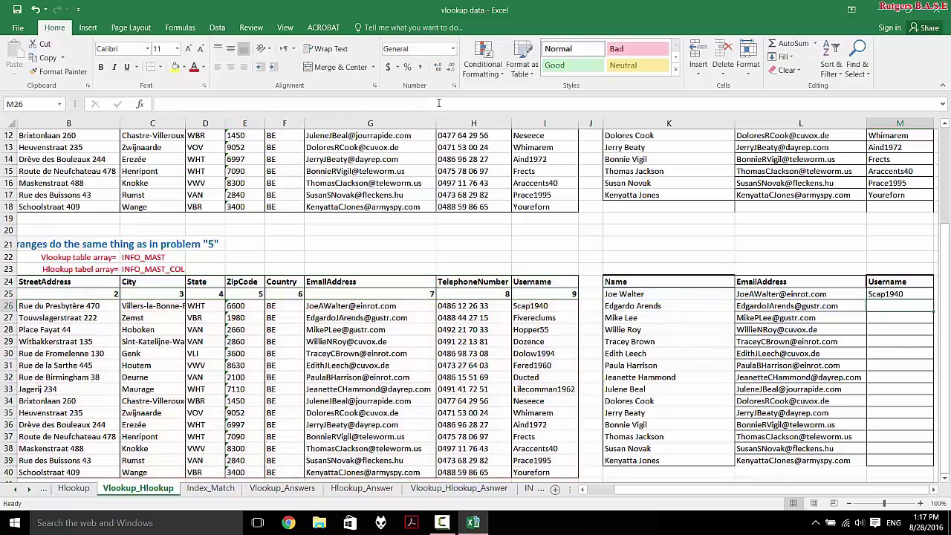
Fill the M25 formula down the Username column through M39.
click(910, 294)
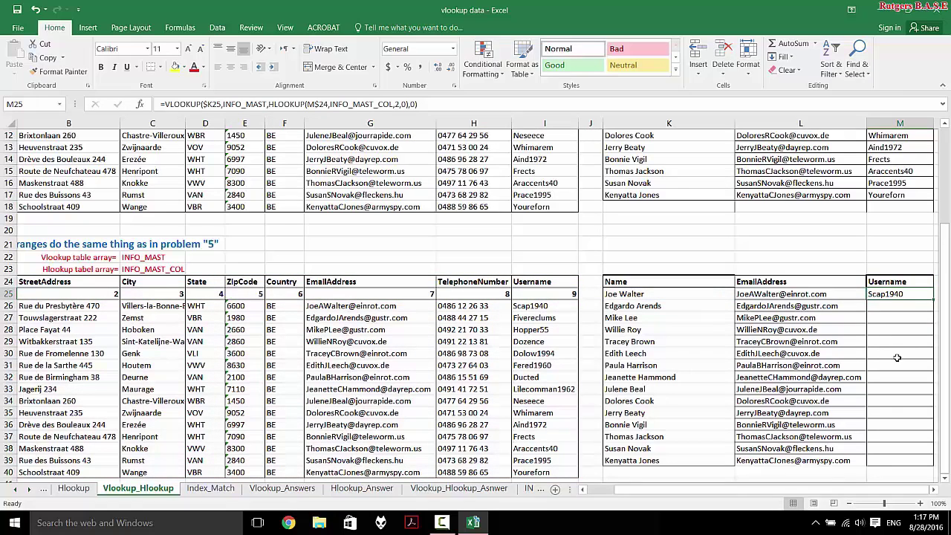
click(774, 492)
double_click(933, 299)
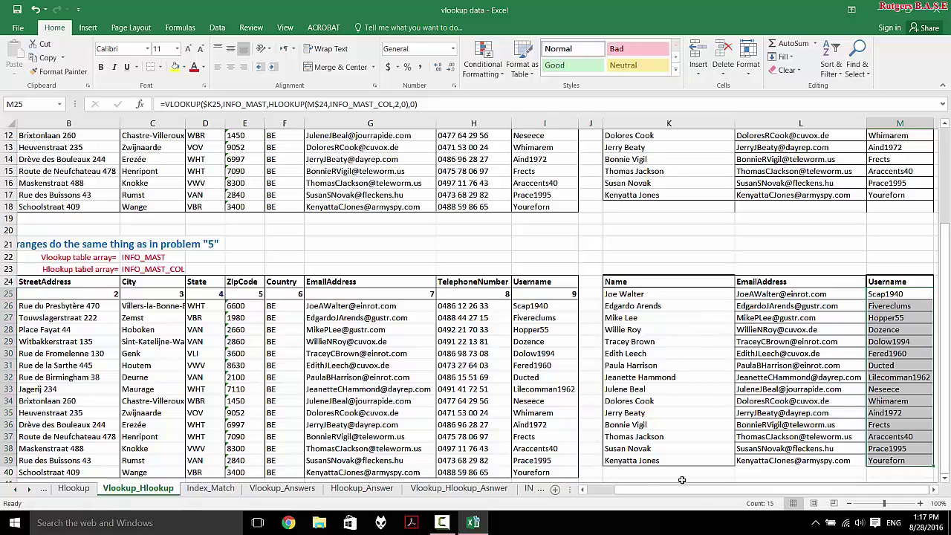
drag(693, 491, 673, 491)
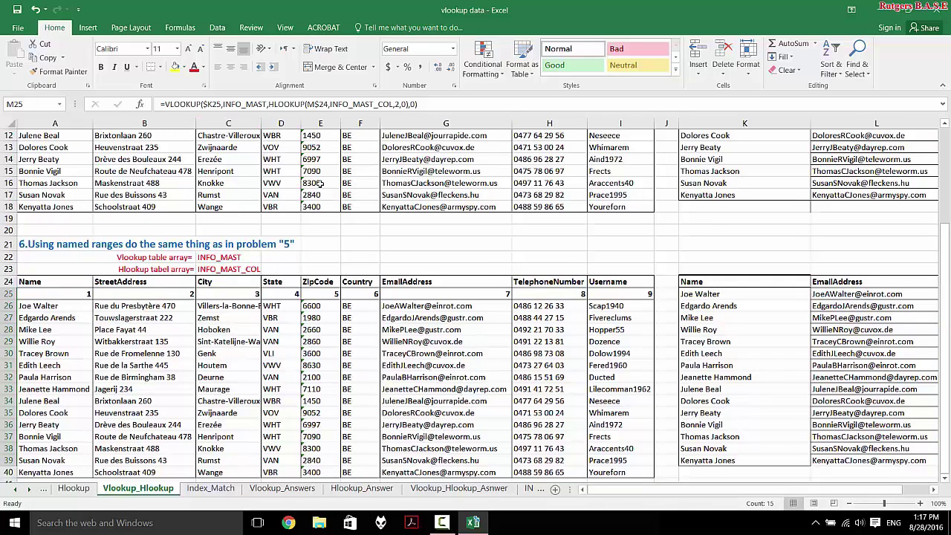